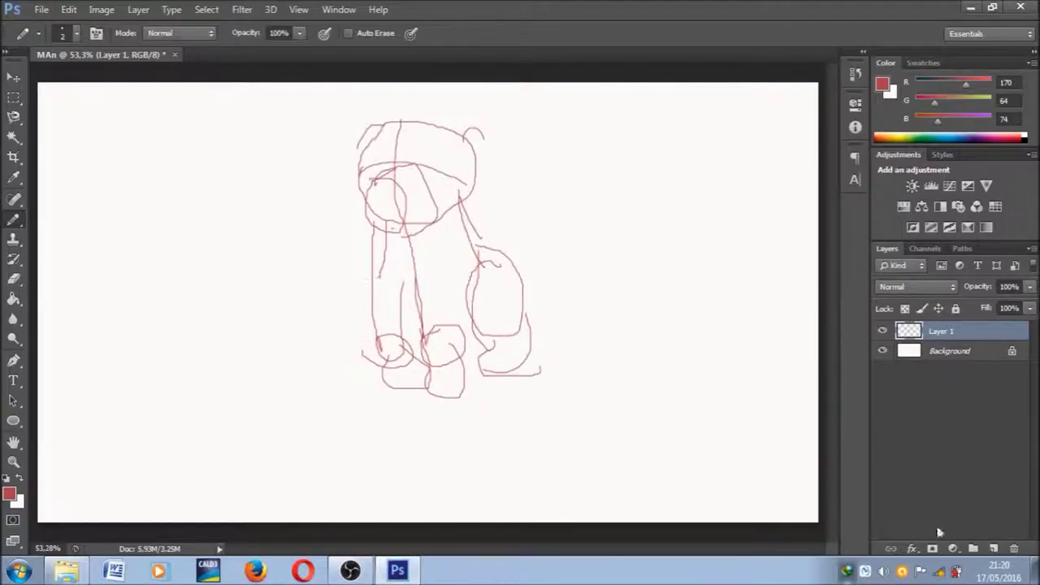
Step: Add an empty Layer 2 above the red pug sketch on Layer 1
left_click(995, 549)
Step: Zoom into the pug's head and lower the Layer 1 sketch opacity to 57%
key("z")
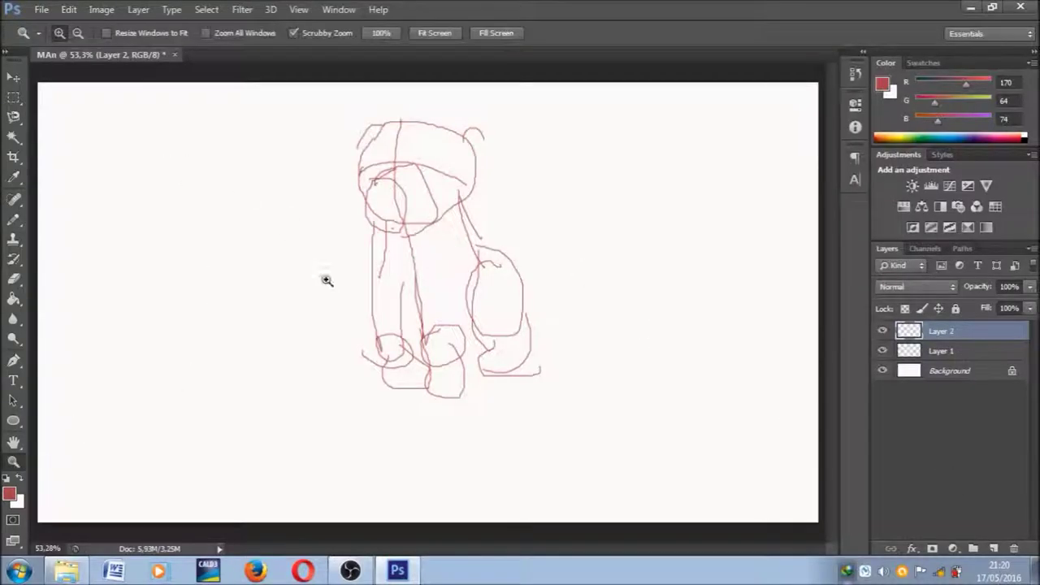
left_click(325, 279)
left_click(940, 350)
left_click(1030, 286)
left_click_drag(1032, 289, 994, 303)
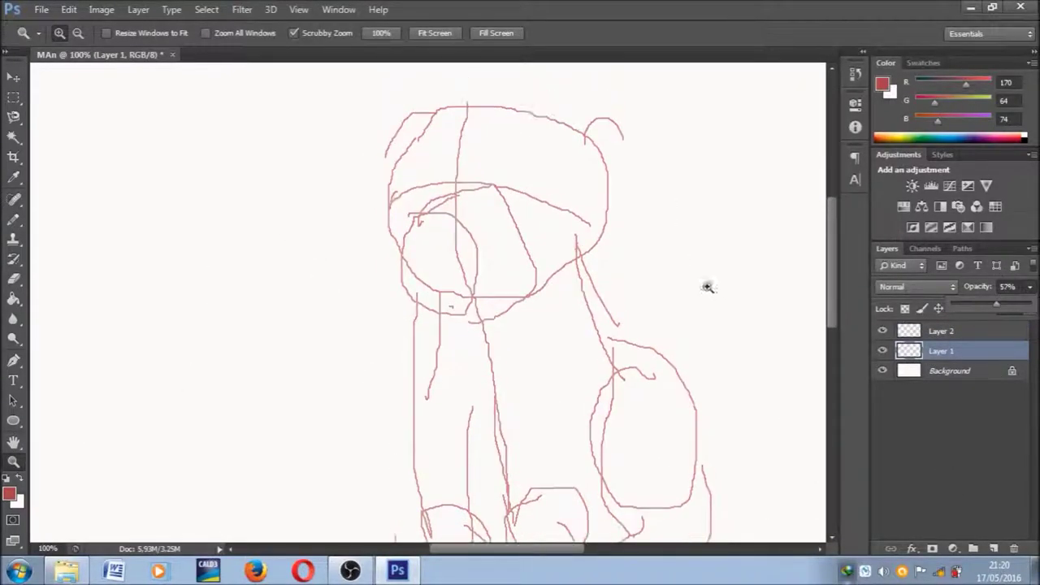
left_click(685, 292)
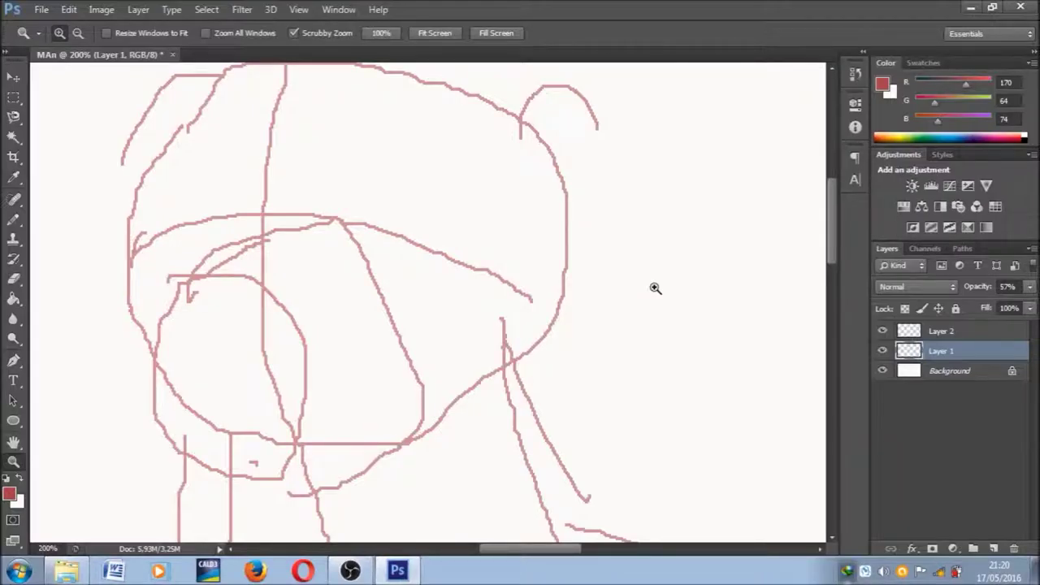
Step: Select the Brush tool and make Layer 2 the active ink layer
right_click(13, 219)
left_click(81, 216)
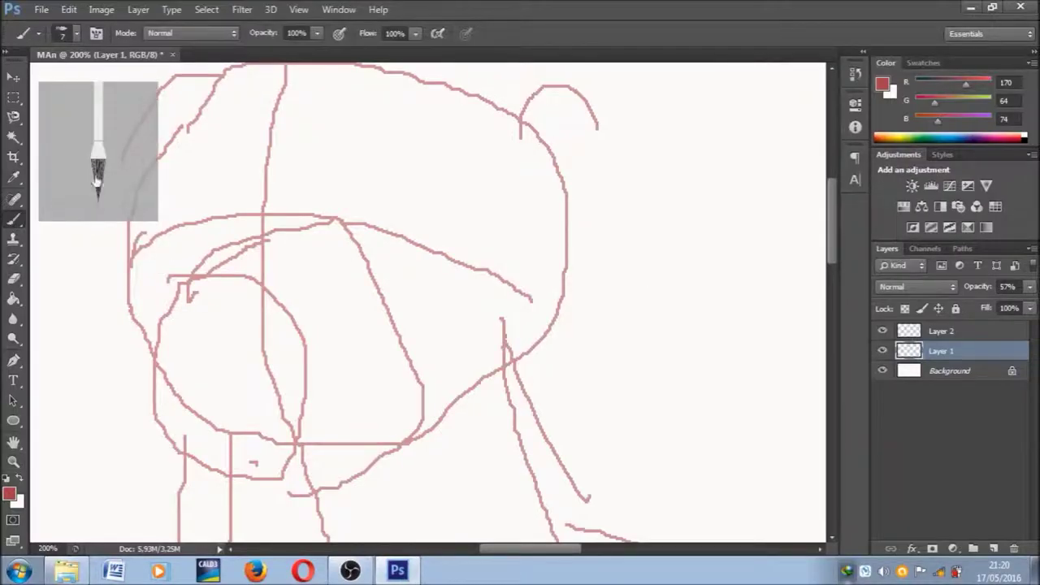
right_click(106, 179)
right_click(384, 273)
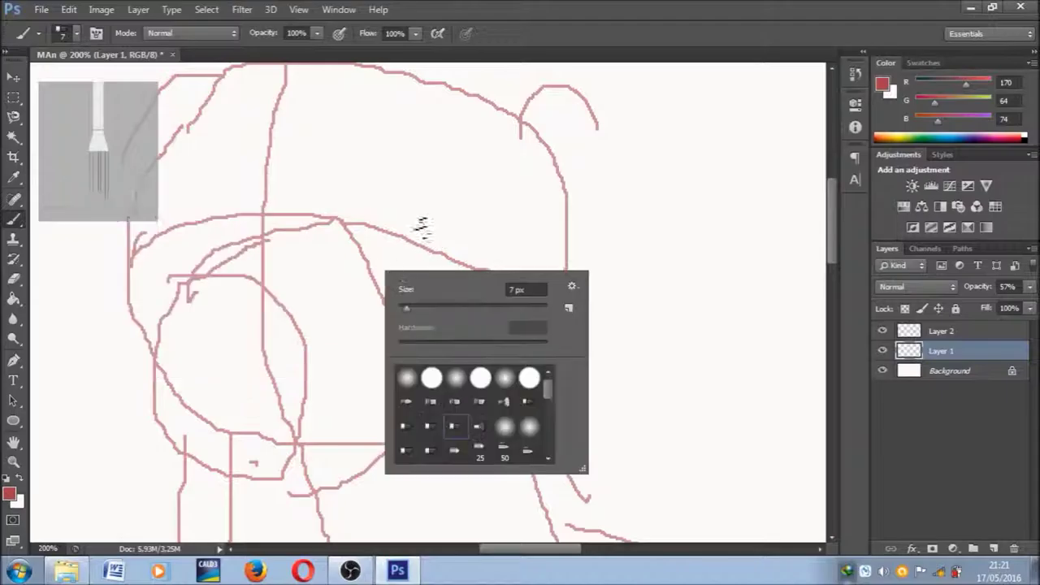
scroll(195, 219, "up", 1)
left_click(942, 331)
mouse_move(168, 262)
left_mouse_down()
mouse_move(230, 212)
mouse_move(166, 261)
left_mouse_up()
Step: Switch to a flat brush preset at size 5, undoing a test stroke
right_click(324, 275)
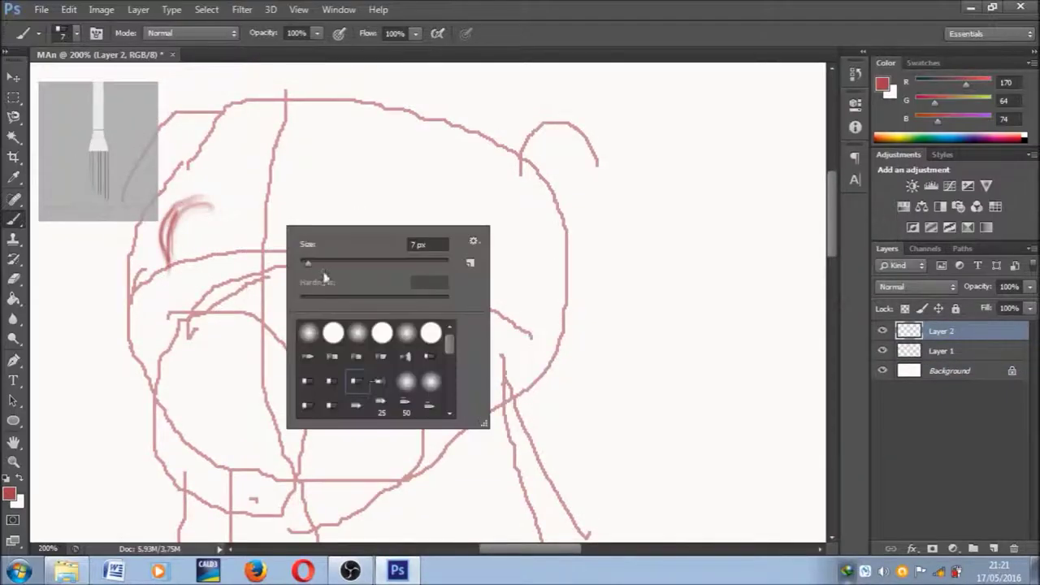
left_click(356, 357)
mouse_move(213, 195)
left_mouse_down()
mouse_move(174, 227)
mouse_move(221, 302)
mouse_move(212, 193)
left_mouse_up()
key("ctrl+z")
right_click(227, 224)
left_click(241, 257)
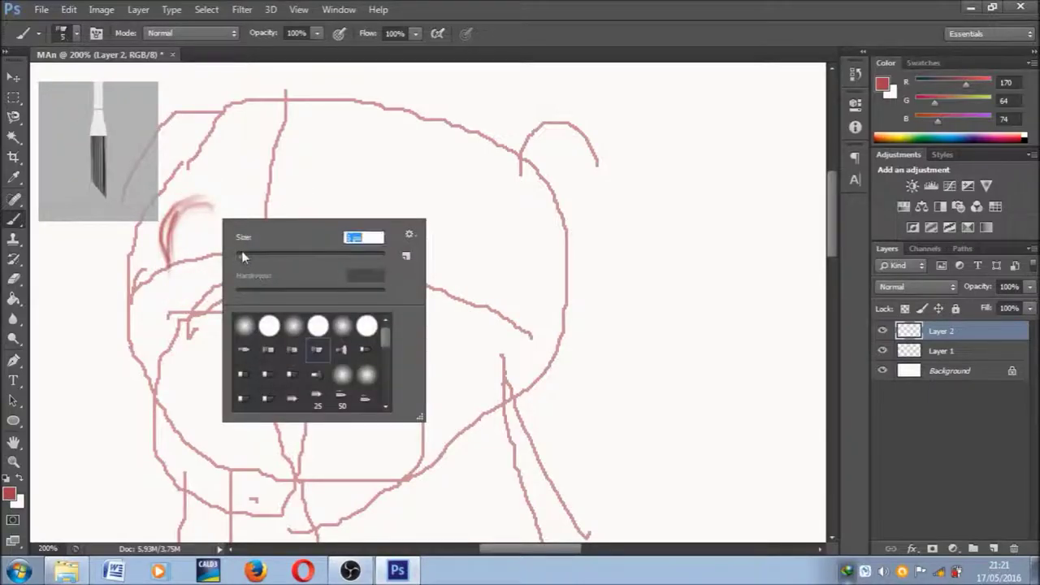
Step: Ink the pug's left and right eyes and the nose in red
mouse_move(218, 206)
left_mouse_down()
mouse_move(174, 267)
mouse_move(232, 213)
mouse_move(201, 239)
mouse_move(220, 244)
left_mouse_up()
mouse_move(309, 189)
left_mouse_down()
mouse_move(293, 225)
mouse_move(365, 248)
mouse_move(314, 232)
mouse_move(325, 220)
left_mouse_up()
scroll(229, 332, "down", 3)
mouse_move(225, 242)
left_mouse_down()
mouse_move(204, 271)
mouse_move(213, 244)
mouse_move(308, 313)
left_mouse_up()
scroll(208, 276, "down", 2)
Step: Ink the mouth, chin and left jaw outline with thick red strokes
left_click_drag(218, 281, 167, 301)
mouse_move(260, 289)
left_mouse_down()
mouse_move(274, 348)
mouse_move(256, 302)
mouse_move(301, 347)
left_mouse_up()
mouse_move(180, 226)
left_mouse_down()
mouse_move(165, 276)
mouse_move(168, 355)
mouse_move(146, 305)
left_mouse_up()
left_click_drag(163, 200, 151, 325)
mouse_move(269, 325)
left_mouse_down()
mouse_move(318, 383)
mouse_move(309, 317)
left_mouse_up()
mouse_move(200, 302)
left_mouse_down()
mouse_move(218, 319)
mouse_move(186, 325)
left_mouse_up()
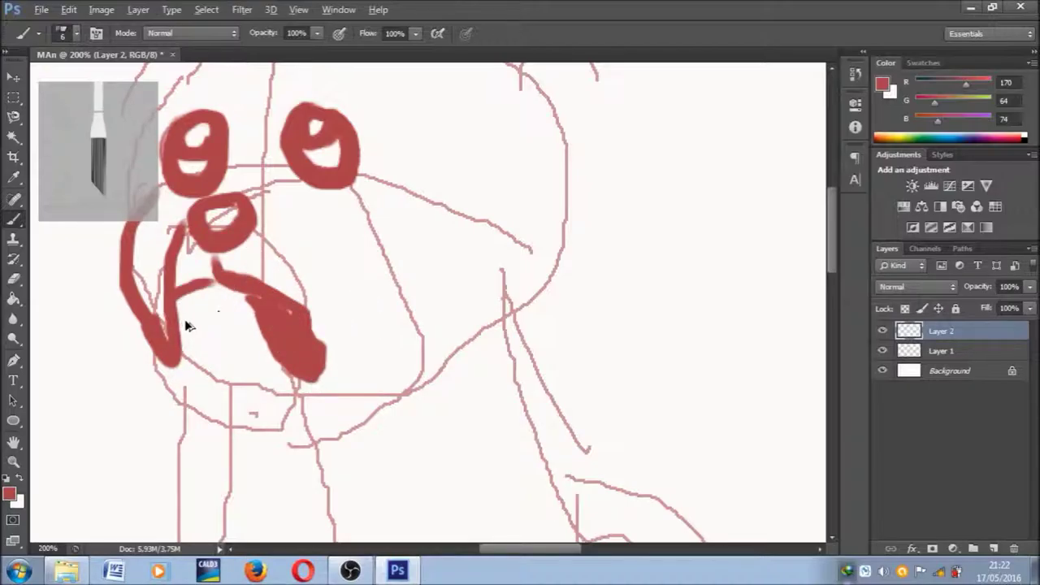
left_click_drag(283, 232, 377, 357)
scroll(390, 400, "up", 3)
mouse_move(390, 400)
left_mouse_down()
mouse_move(425, 348)
mouse_move(475, 355)
left_mouse_up()
scroll(438, 406, "up", 3)
Step: Add brow strokes above the eyes, trace the head outline and draw the right ear
left_click_drag(252, 199, 268, 242)
left_click_drag(284, 195, 306, 239)
left_click_drag(237, 231, 226, 213)
mouse_move(144, 337)
left_mouse_down()
mouse_move(139, 320)
mouse_move(203, 174)
mouse_move(399, 157)
mouse_move(503, 213)
left_mouse_up()
mouse_move(443, 187)
left_mouse_down()
mouse_move(426, 272)
mouse_move(492, 181)
mouse_move(462, 259)
mouse_move(429, 281)
left_mouse_up()
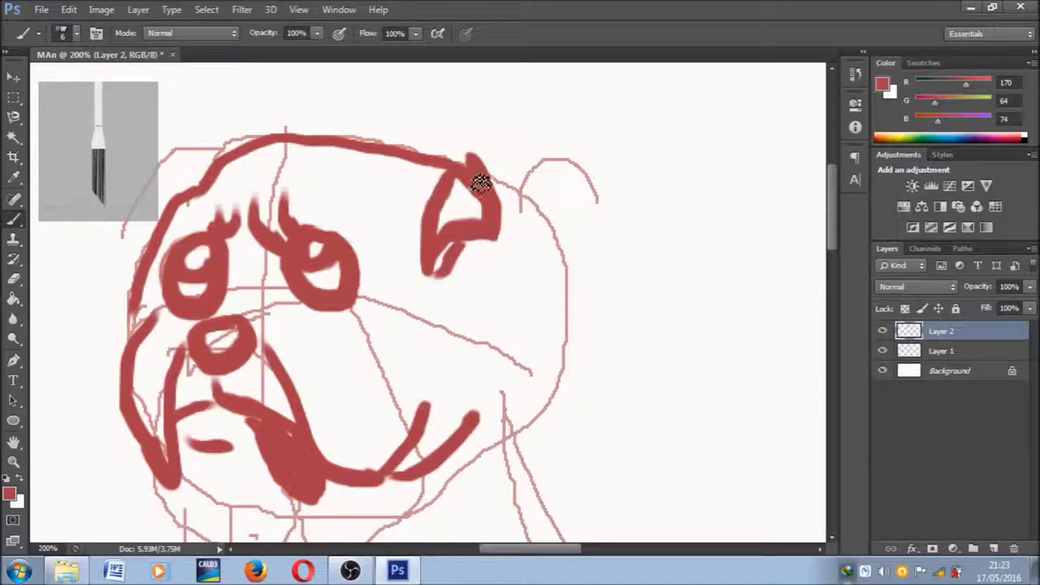
scroll(225, 216, "up", 1)
mouse_move(213, 179)
left_mouse_down()
mouse_move(186, 195)
mouse_move(154, 256)
left_mouse_up()
scroll(393, 278, "down", 3)
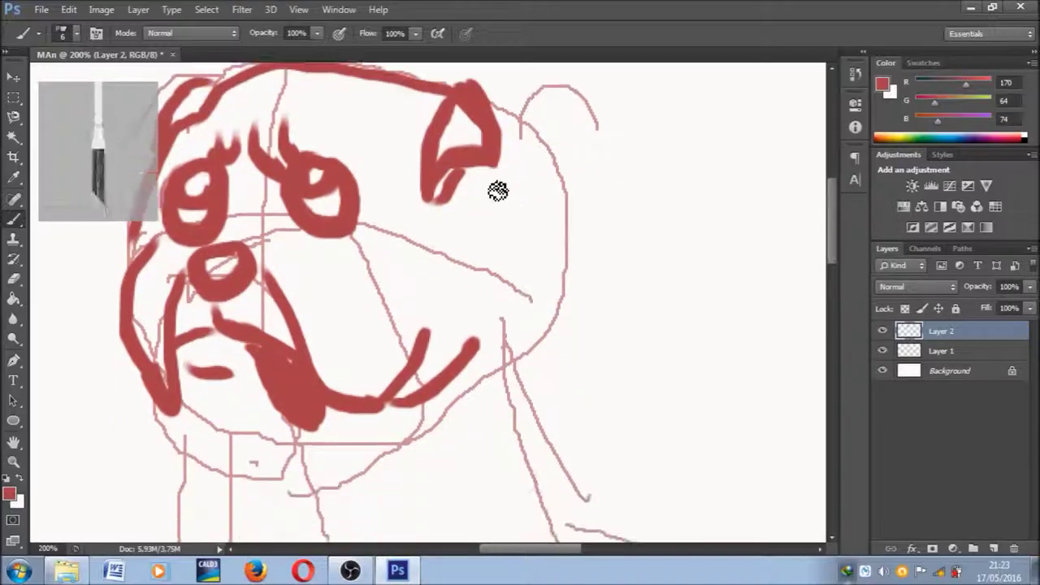
mouse_move(496, 190)
left_mouse_down()
mouse_move(515, 336)
mouse_move(496, 343)
left_mouse_up()
scroll(312, 335, "down", 5)
scroll(311, 334, "up", 2)
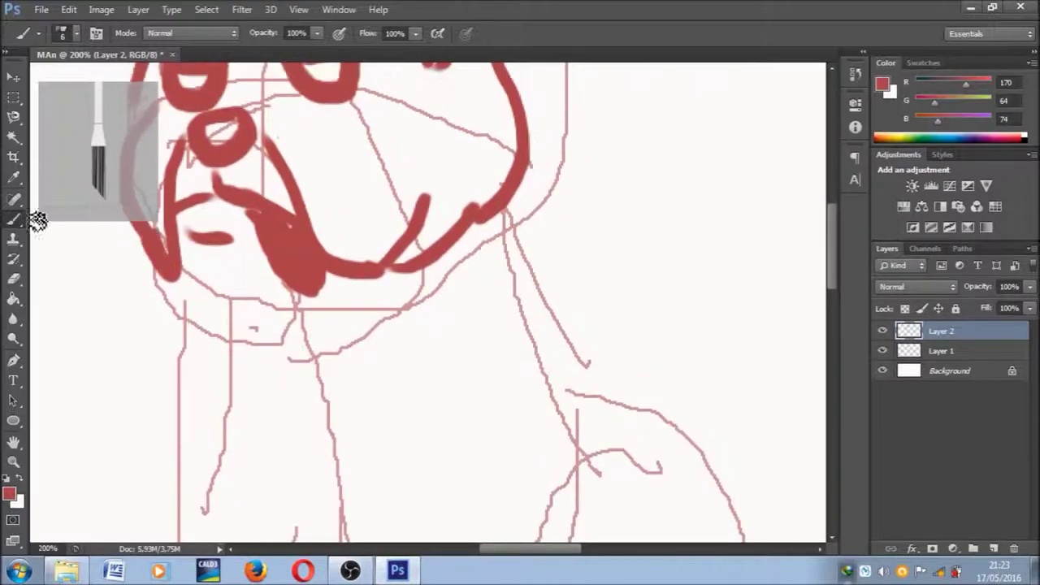
Step: Erase part of the jaw stroke with the Eraser
left_click(13, 279)
right_click(187, 341)
left_click_drag(244, 218, 295, 280)
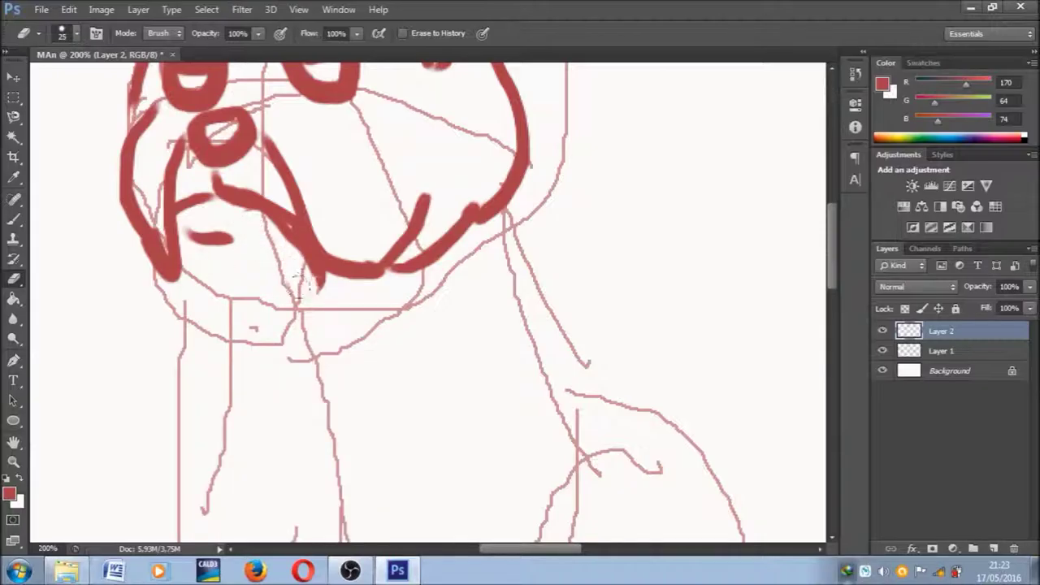
Step: Redraw the lower jaw line, ink the collar band and bow tag, then zoom out
scroll(262, 231, "up", 1)
left_click(13, 219)
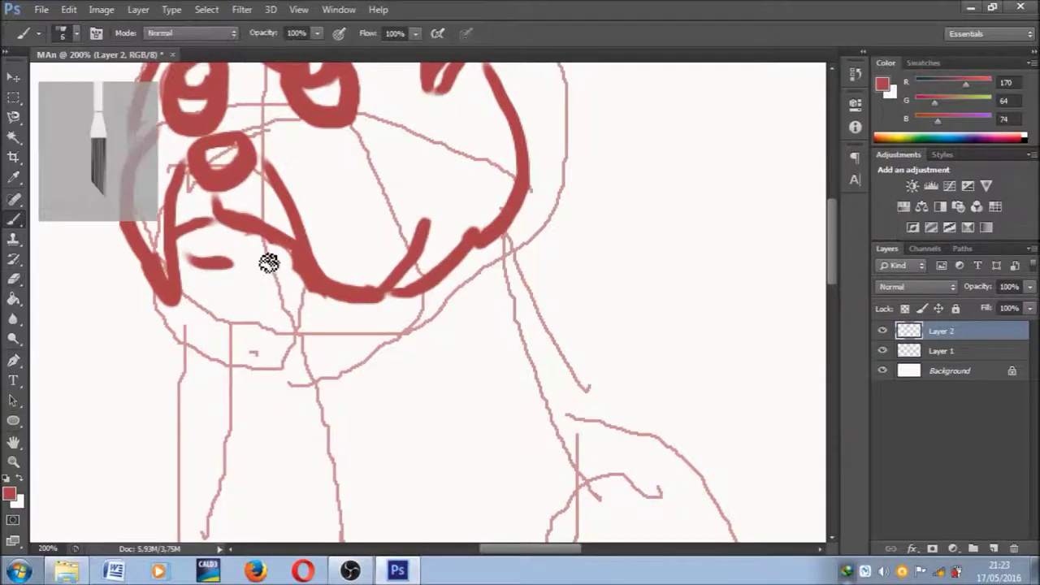
scroll(261, 286, "down", 2)
scroll(260, 292, "down", 1)
left_click_drag(170, 242, 228, 275)
mouse_move(497, 181)
left_mouse_down()
mouse_move(476, 250)
mouse_move(223, 276)
mouse_move(343, 339)
mouse_move(480, 249)
mouse_move(446, 272)
mouse_move(402, 266)
left_mouse_up()
mouse_move(280, 289)
left_mouse_down()
mouse_move(267, 382)
mouse_move(323, 376)
mouse_move(302, 339)
left_mouse_up()
scroll(390, 345, "up", 3)
key("ctrl+minus")
key("ctrl+minus")
key("ctrl+minus")
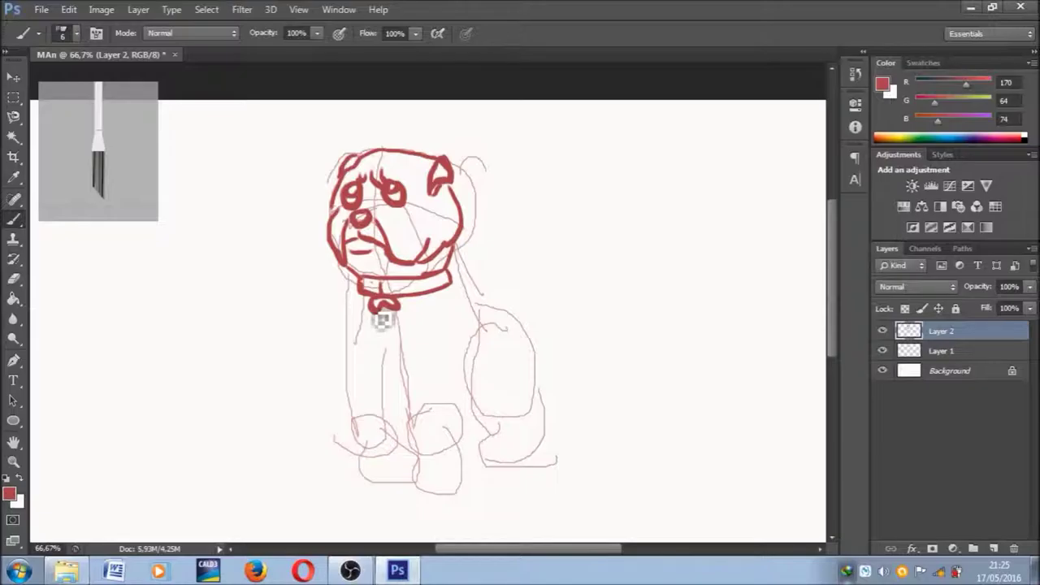
Step: Ink the front legs, chest arch, back, hip curve and rear haunch in red
mouse_move(371, 306)
left_mouse_down()
mouse_move(360, 364)
mouse_move(367, 448)
left_mouse_up()
mouse_move(387, 396)
left_mouse_down()
mouse_move(387, 459)
mouse_move(410, 404)
mouse_move(435, 468)
left_mouse_up()
left_click_drag(457, 380, 464, 455)
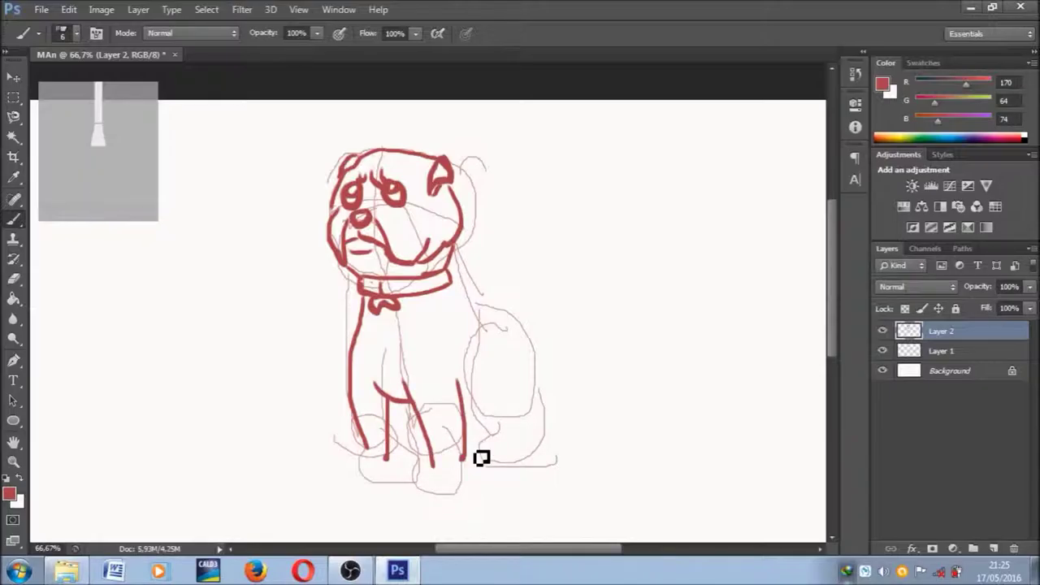
mouse_move(455, 294)
left_mouse_down()
mouse_move(524, 332)
mouse_move(559, 402)
left_mouse_up()
mouse_move(509, 324)
left_mouse_down()
mouse_move(471, 354)
mouse_move(528, 444)
left_mouse_up()
mouse_move(556, 398)
left_mouse_down()
mouse_move(550, 421)
mouse_move(560, 443)
mouse_move(512, 470)
mouse_move(497, 451)
mouse_move(505, 445)
left_mouse_up()
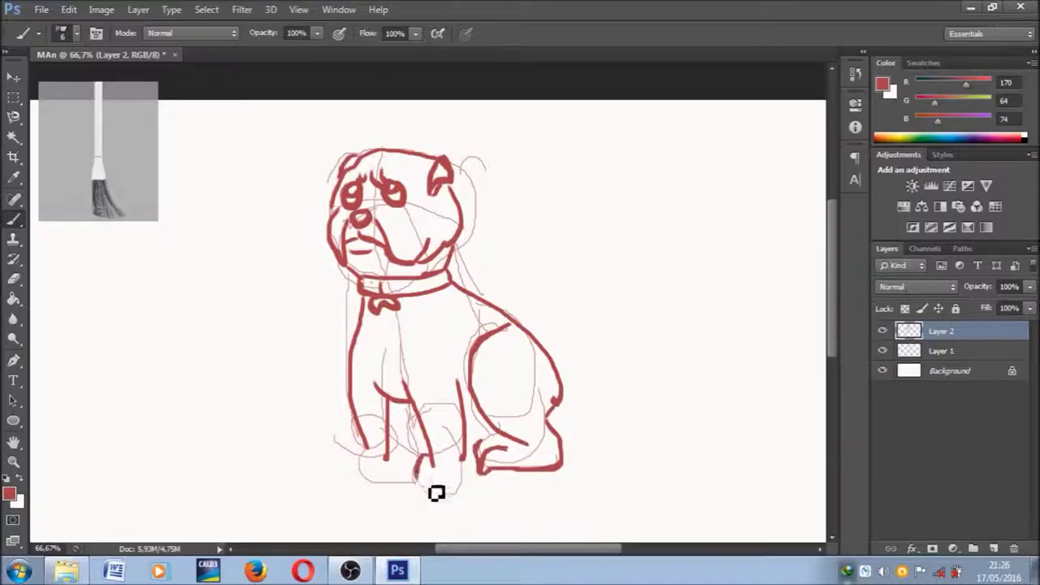
Step: Redraw the front paw with toes and paint a curled tail above the rump
mouse_move(373, 466)
left_mouse_down()
mouse_move(392, 463)
mouse_move(399, 490)
left_mouse_up()
key("ctrl+z")
left_click_drag(388, 419, 430, 431)
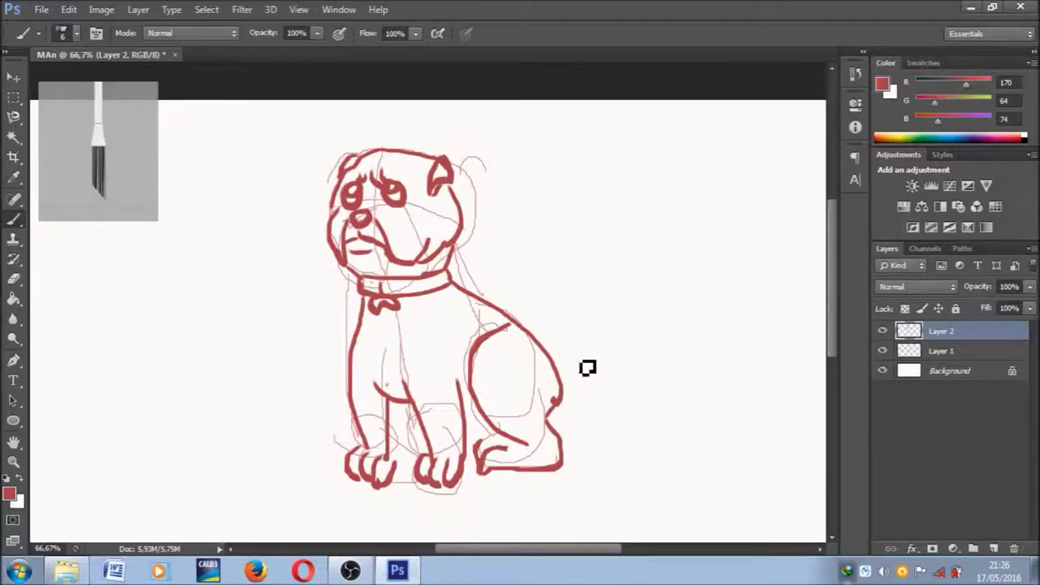
mouse_move(545, 354)
left_mouse_down()
mouse_move(550, 290)
mouse_move(559, 360)
mouse_move(610, 295)
mouse_move(536, 335)
left_mouse_up()
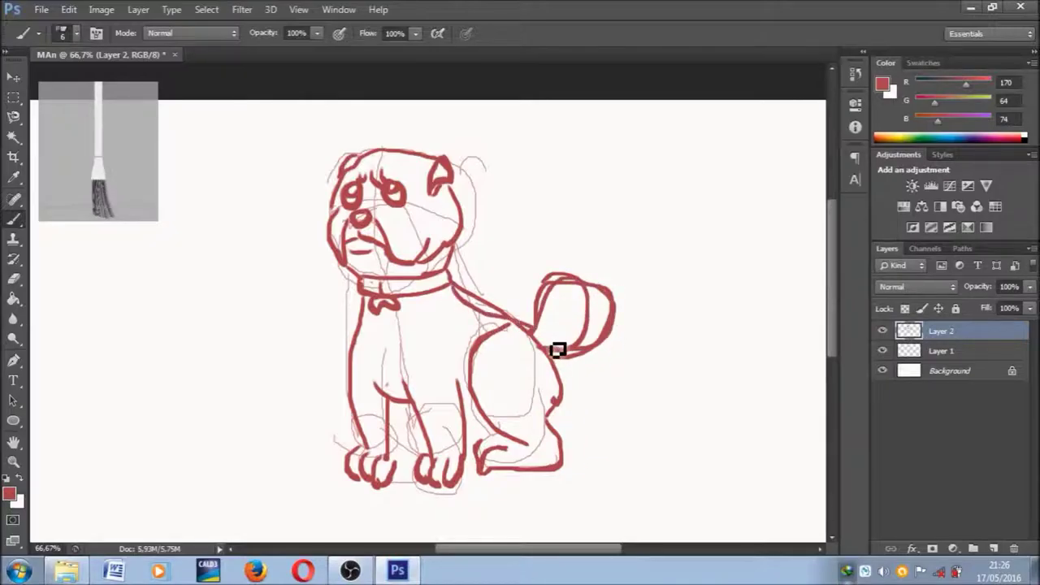
scroll(536, 342, "up", 1)
key("e")
right_click(457, 268)
Step: Erase the curled tail, hip curve and sitting haunch strokes
left_click(486, 319)
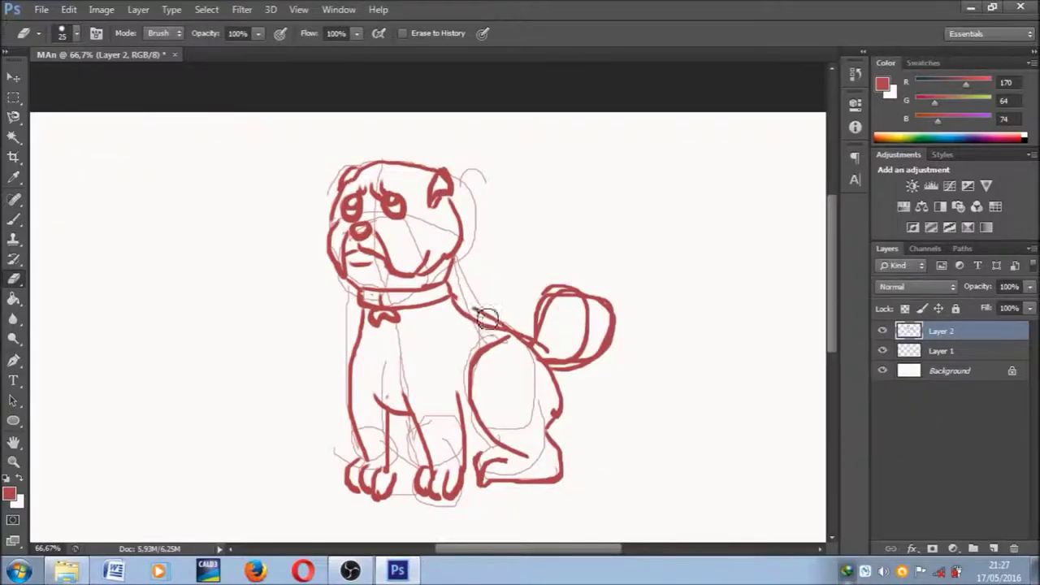
left_click_drag(547, 341, 542, 326)
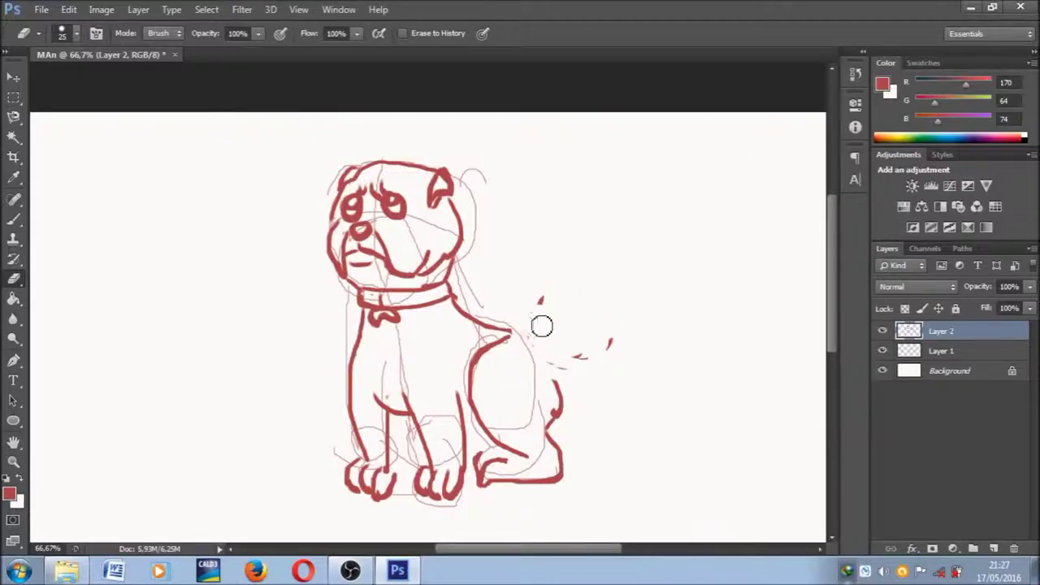
left_click_drag(492, 364, 495, 426)
mouse_move(551, 470)
left_mouse_down()
mouse_move(509, 461)
mouse_move(559, 476)
left_mouse_up()
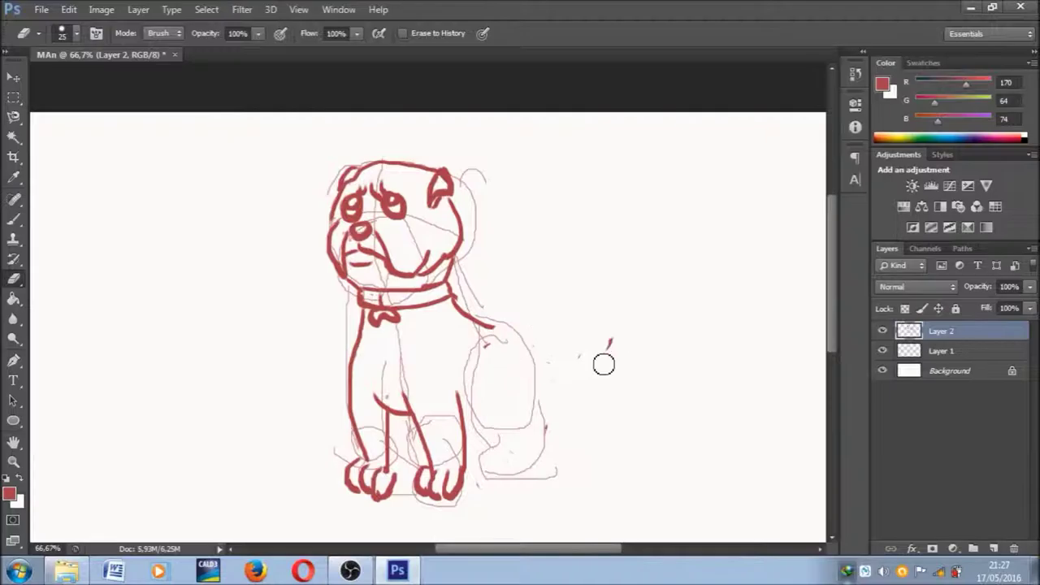
Step: Brush a new back curving into a standing hind leg, plus a belly line
key("b")
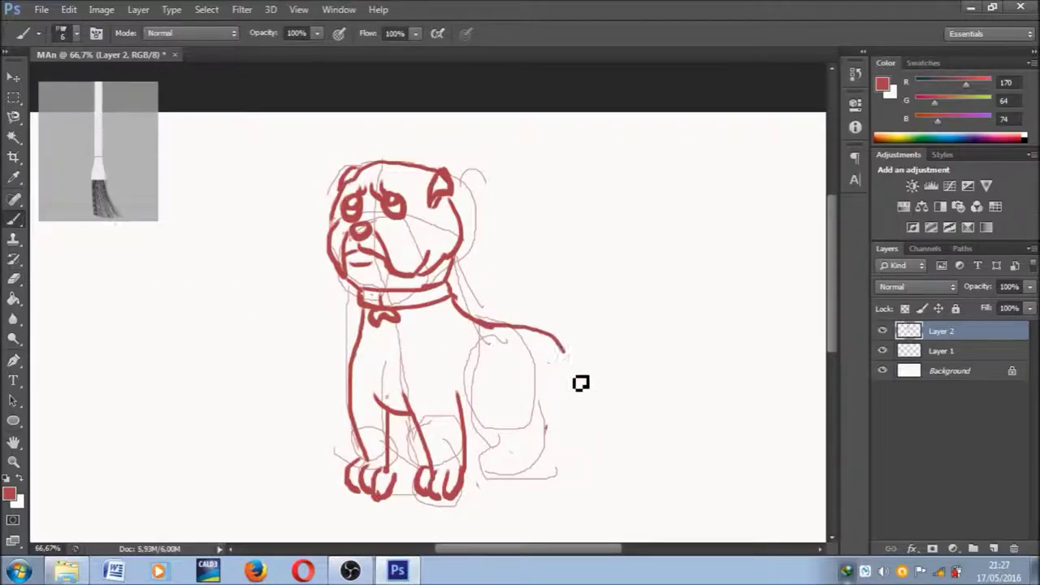
mouse_move(507, 363)
left_mouse_down()
mouse_move(549, 428)
mouse_move(599, 468)
left_mouse_up()
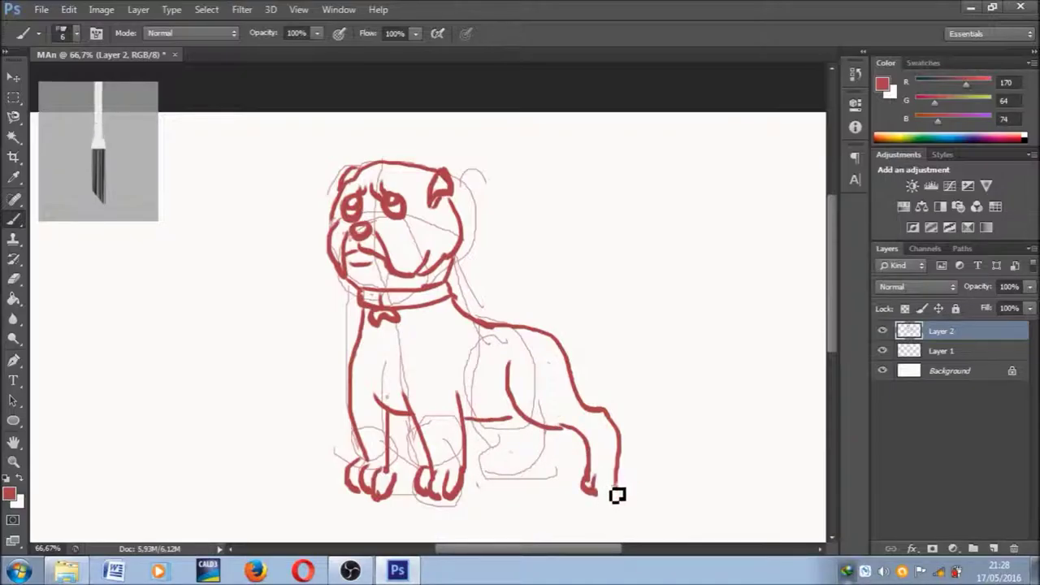
left_click_drag(515, 422, 490, 422)
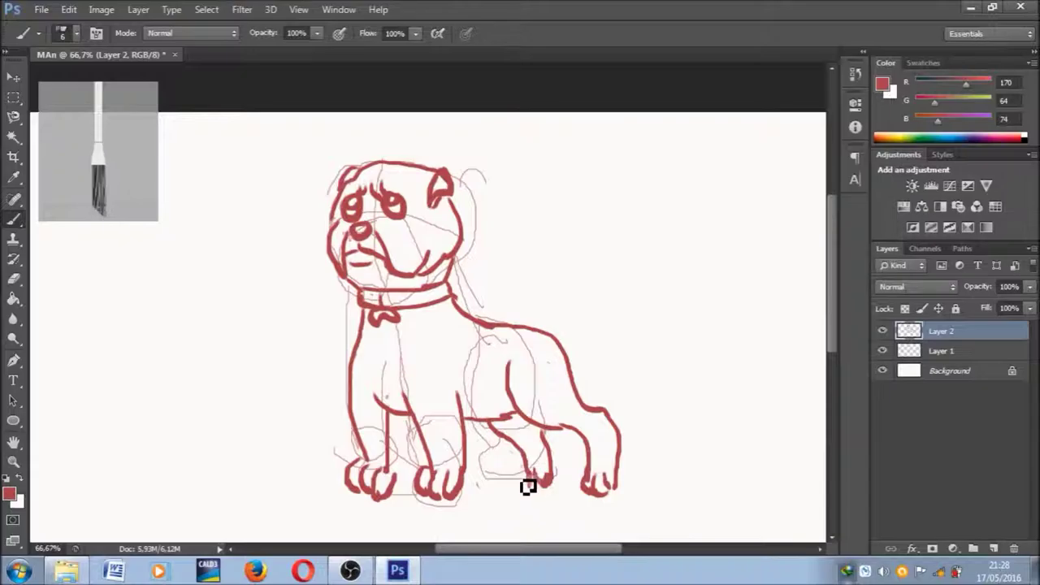
scroll(337, 499, "down", 3)
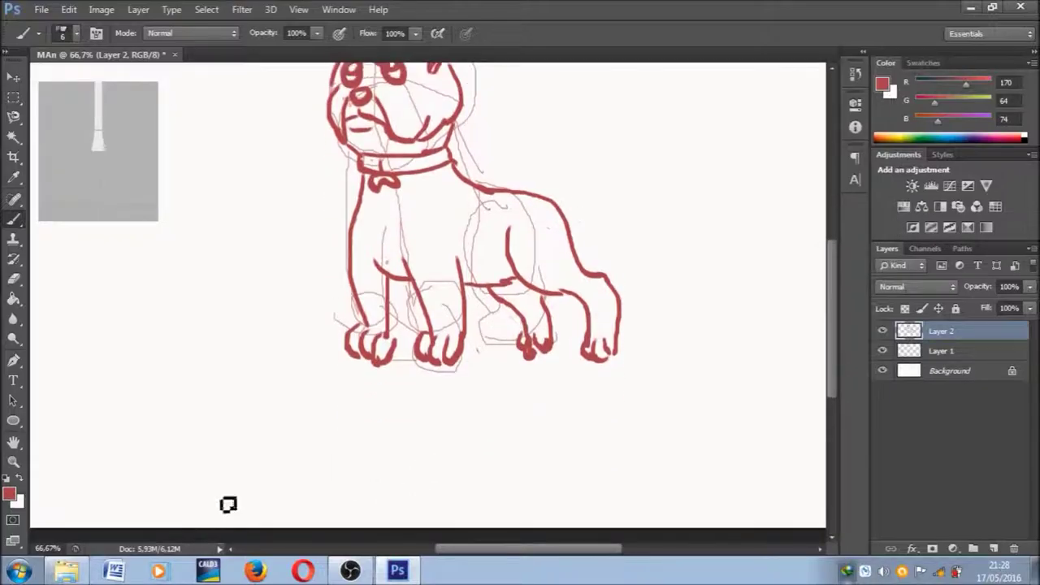
Step: Zoom into the paws, erase the rough paw strokes and repaint two front toes
left_click(13, 461)
left_click(481, 417)
left_click(481, 418)
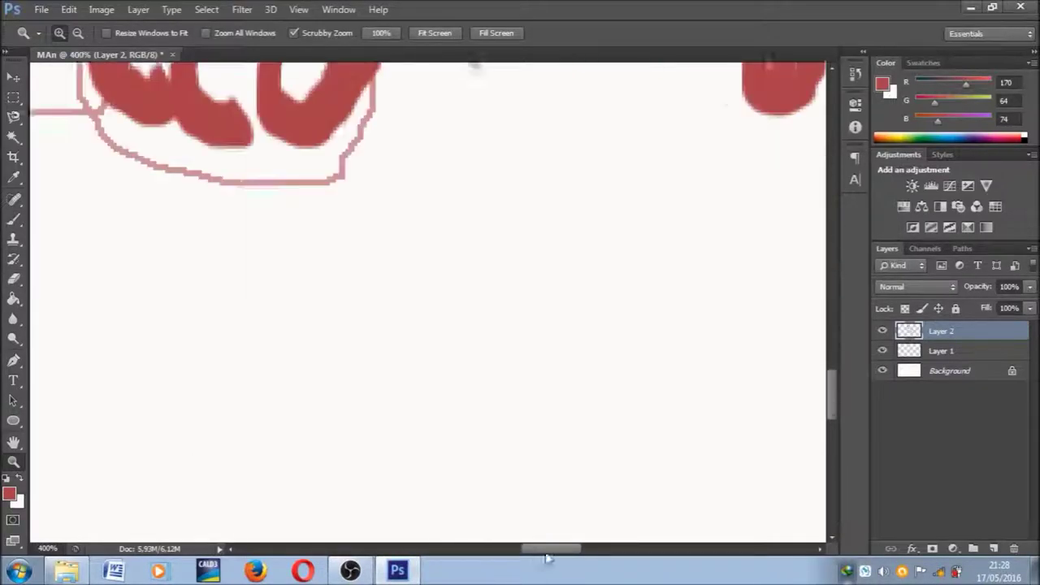
left_click(498, 360)
scroll(499, 360, "up", 3)
key("e")
mouse_move(423, 341)
left_mouse_down()
mouse_move(561, 187)
mouse_move(598, 272)
mouse_move(515, 336)
mouse_move(471, 281)
mouse_move(509, 325)
left_mouse_up()
key("b")
mouse_move(431, 219)
left_mouse_down()
mouse_move(423, 242)
mouse_move(443, 344)
left_mouse_up()
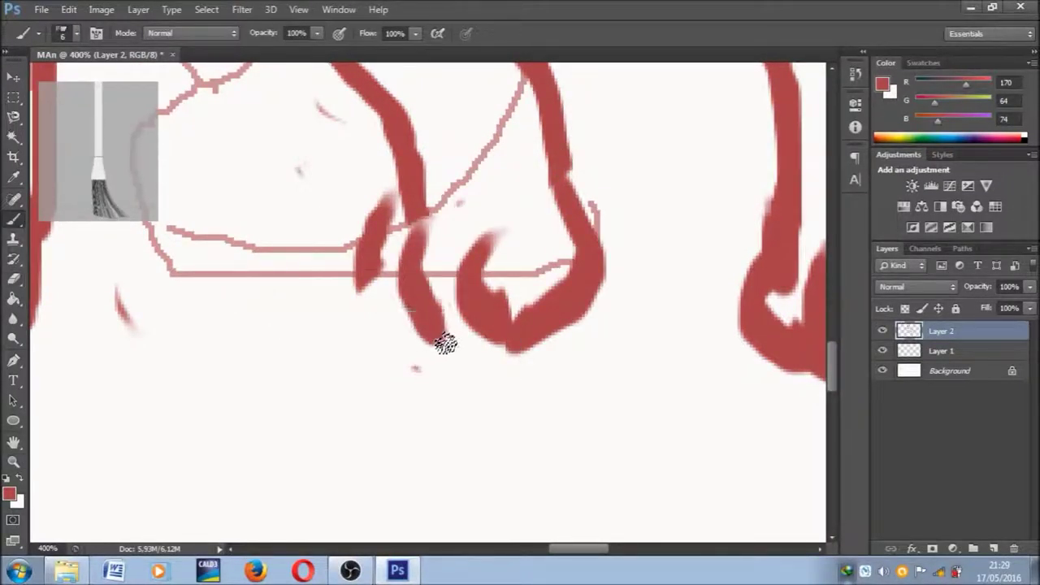
mouse_move(381, 194)
left_mouse_down()
mouse_move(398, 325)
mouse_move(487, 323)
mouse_move(425, 316)
left_mouse_up()
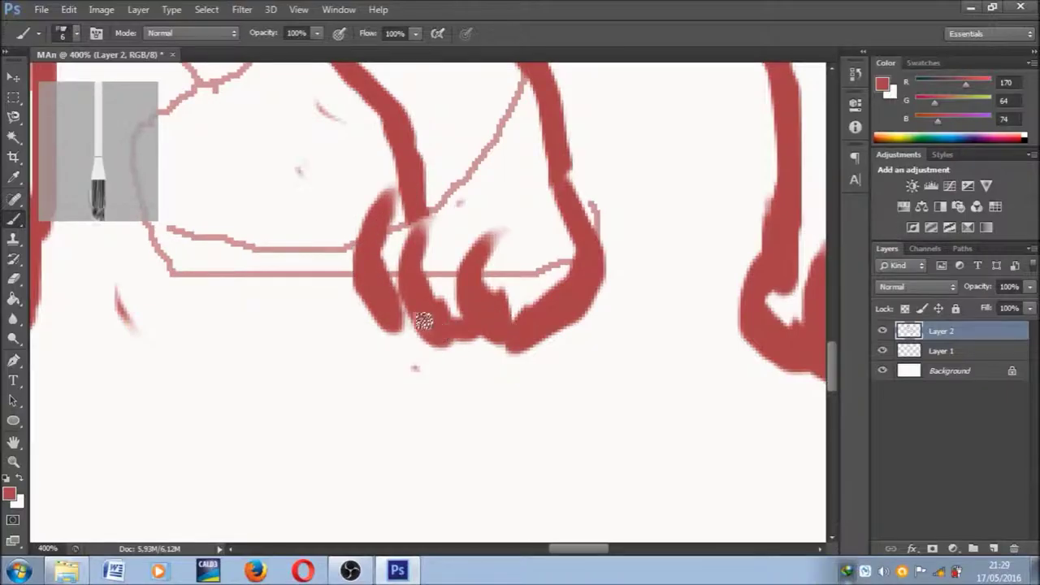
Step: Rework the right and middle legs, redrawing them with rounder hooked feet
left_click_drag(665, 286, 349, 335)
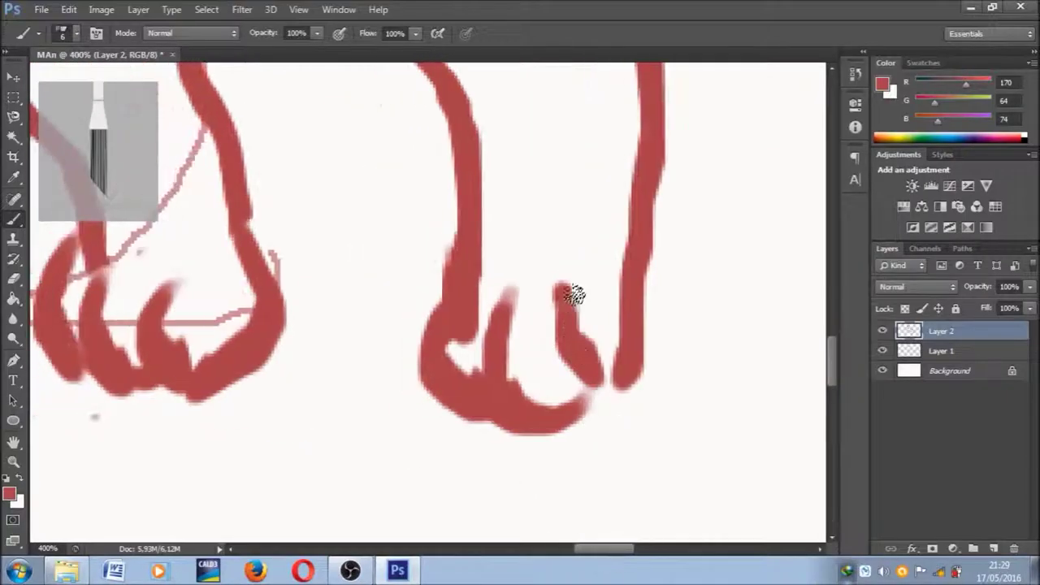
left_click_drag(569, 292, 583, 401)
key("o")
mouse_move(569, 333)
left_mouse_down()
mouse_move(593, 382)
mouse_move(642, 276)
mouse_move(646, 236)
left_mouse_up()
left_click_drag(560, 325, 573, 349)
left_click(13, 279)
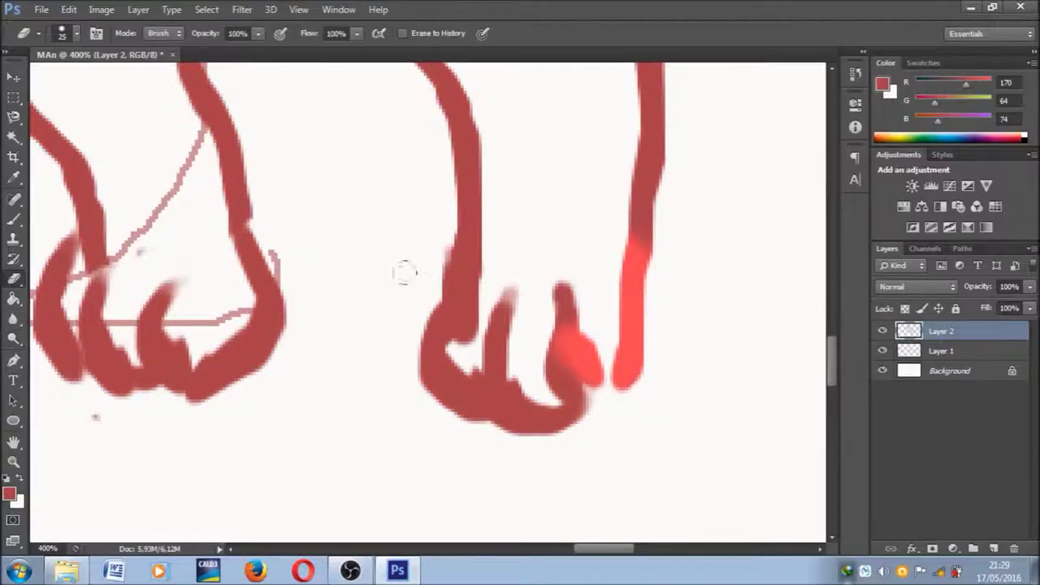
left_click_drag(569, 284, 627, 241)
left_click_drag(454, 325, 476, 399)
left_click(13, 219)
mouse_move(645, 231)
left_mouse_down()
mouse_move(664, 295)
mouse_move(583, 395)
mouse_move(548, 304)
mouse_move(573, 288)
left_mouse_up()
mouse_move(459, 296)
left_mouse_down()
mouse_move(487, 268)
mouse_move(499, 284)
left_mouse_up()
mouse_move(455, 357)
left_mouse_down()
mouse_move(407, 318)
mouse_move(459, 260)
left_mouse_up()
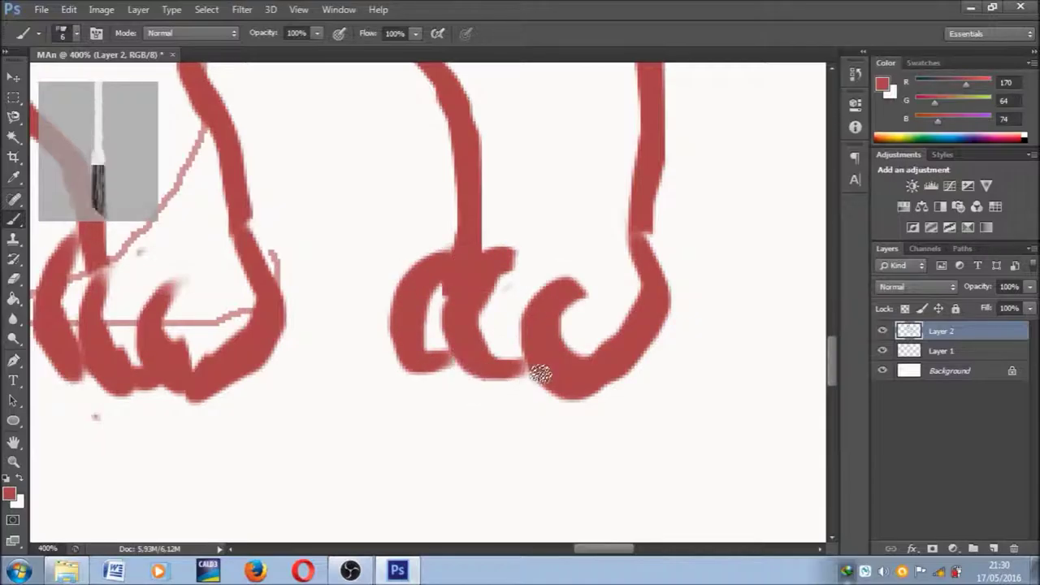
Step: Fit the whole dog on screen with the Zoom tool's Fit on Screen
scroll(471, 355, "up", 1)
key("z")
right_click(308, 353)
left_click(308, 350)
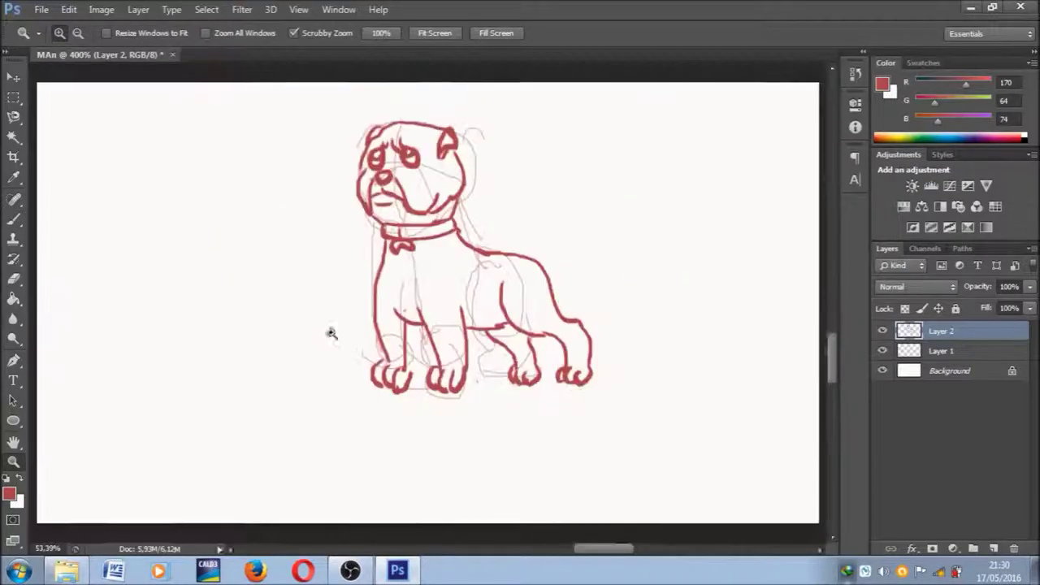
Step: Draw the back line, curled tail and jaw lines, then hide the Layer 1 sketch
left_click(13, 220)
mouse_move(537, 268)
left_mouse_down()
mouse_move(565, 266)
mouse_move(525, 274)
mouse_move(534, 235)
mouse_move(568, 288)
left_mouse_up()
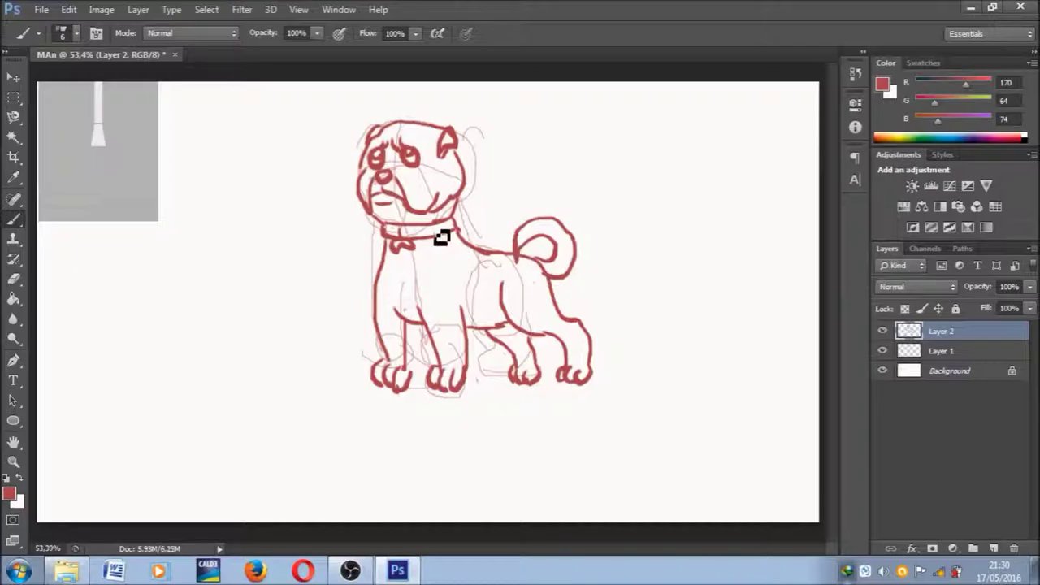
mouse_move(434, 192)
left_mouse_down()
mouse_move(379, 198)
mouse_move(408, 210)
mouse_move(368, 226)
mouse_move(425, 218)
left_mouse_up()
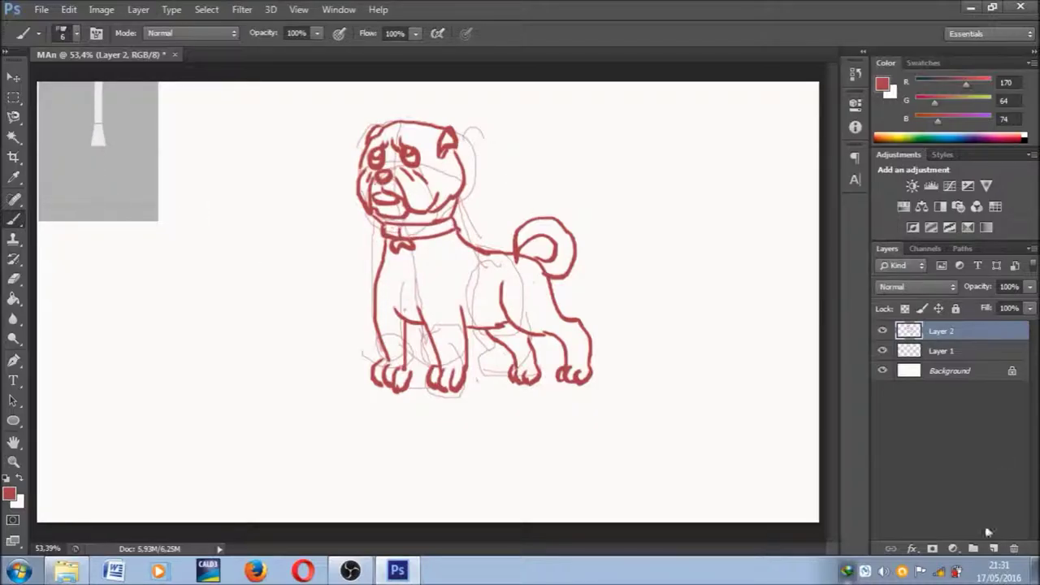
left_click(882, 350)
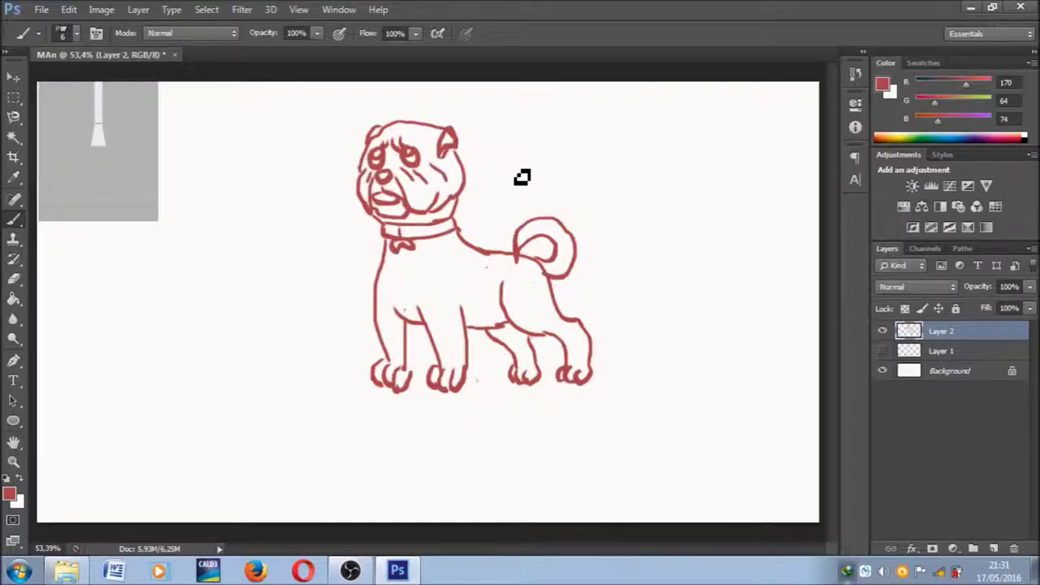
left_click_drag(405, 261, 404, 265)
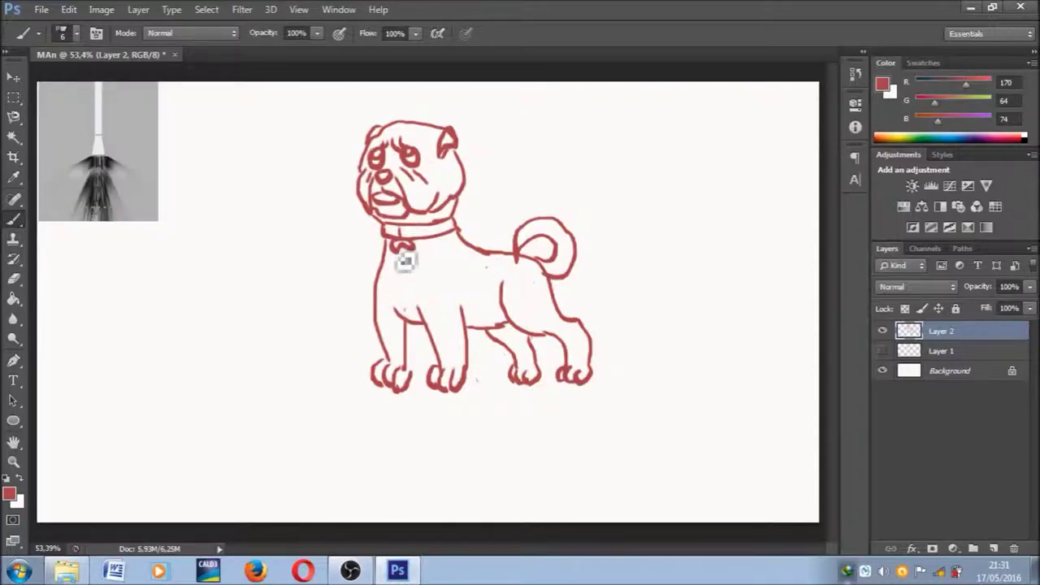
left_click_drag(13, 298, 42, 307)
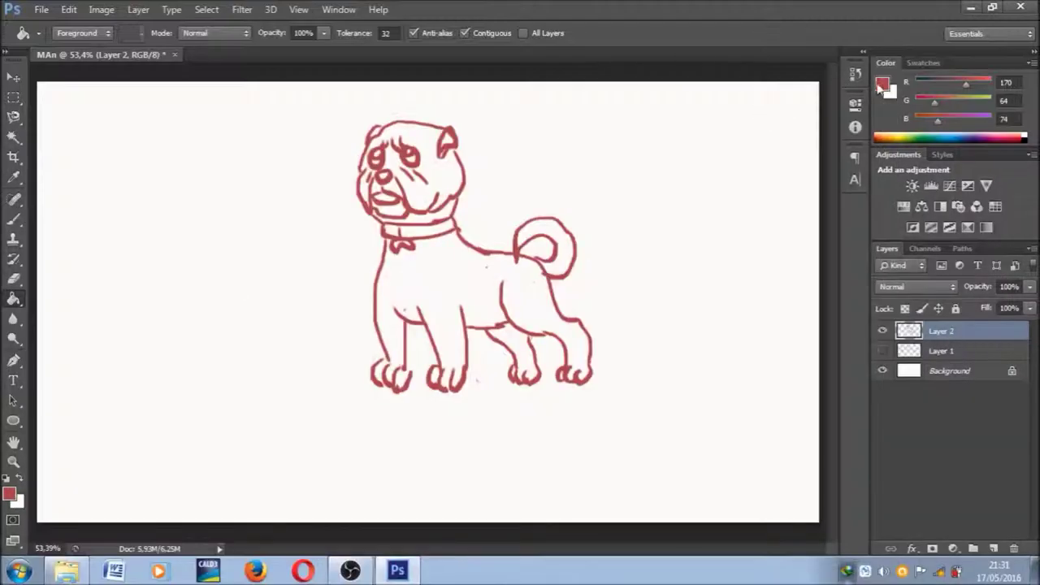
Step: Set the foreground colour to pale tan 218,199,133
left_click(881, 84)
left_click_drag(404, 139, 406, 311)
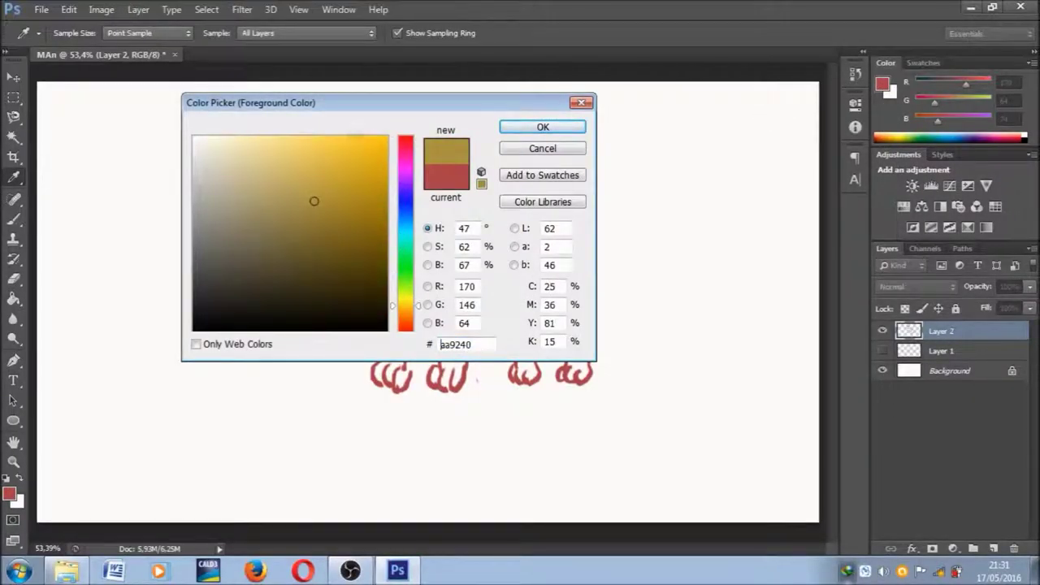
left_click(333, 169)
left_click(267, 162)
Step: Bucket-fill the pug's head, body, legs and paws tan, undoing stray fills
left_click(541, 127)
left_click(439, 177)
left_click(445, 276)
left_click(416, 224)
key("ctrl+z")
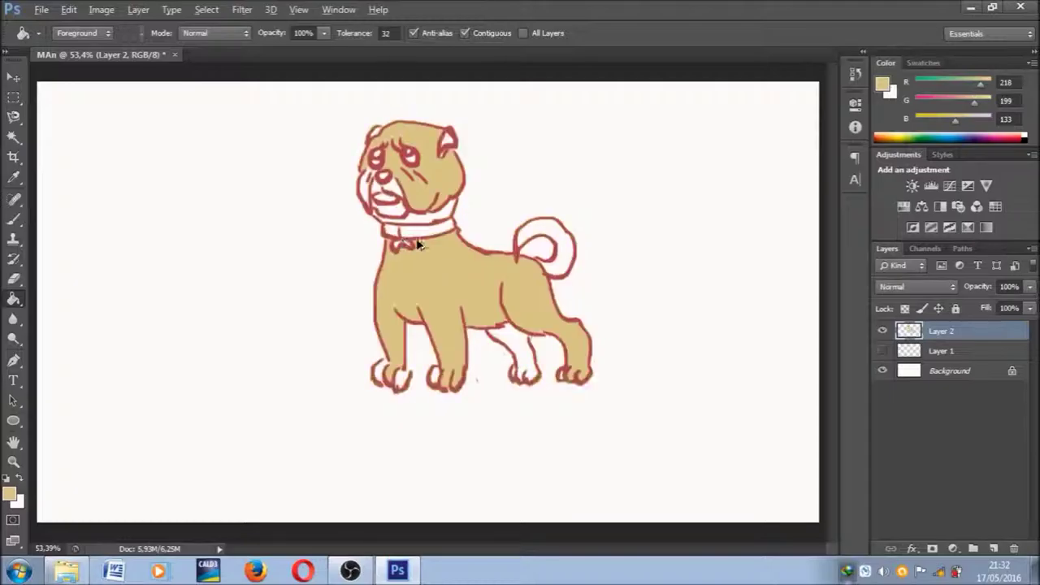
left_click(417, 222)
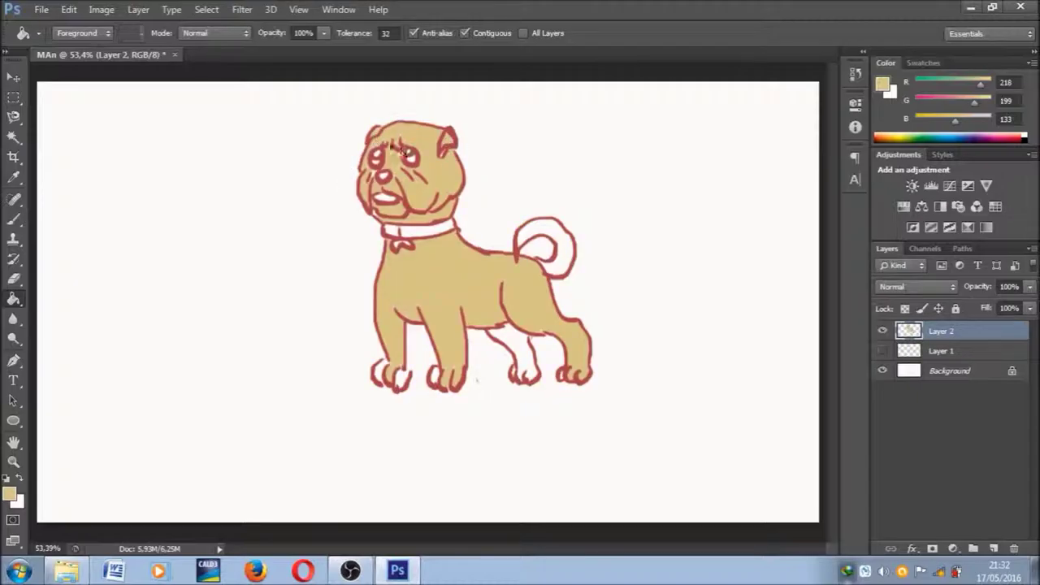
left_click(512, 349)
left_click(403, 390)
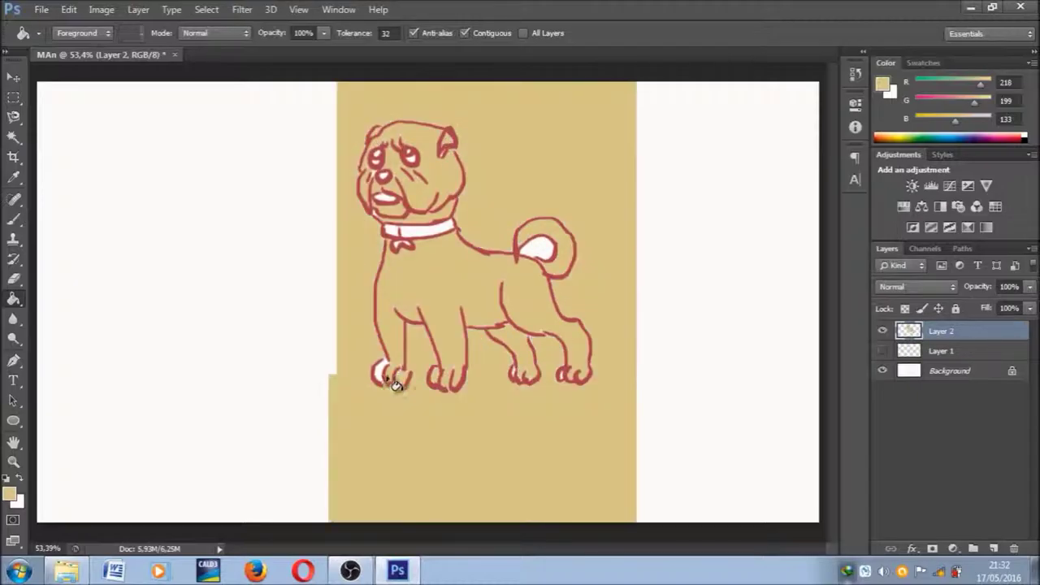
key("ctrl+z")
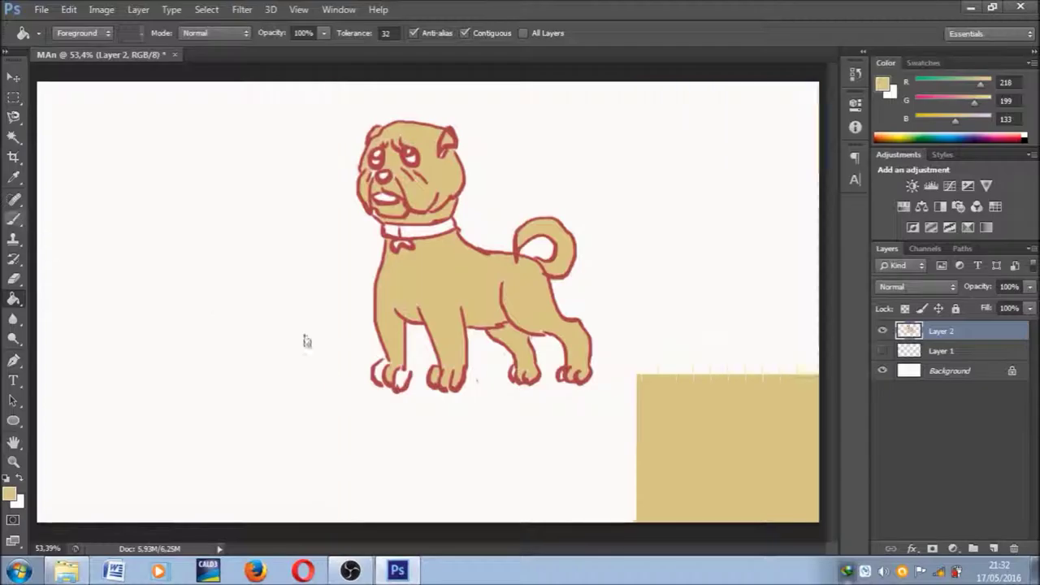
Step: Paint red toe lines on the front paws, then set the colour back to tan
key("b")
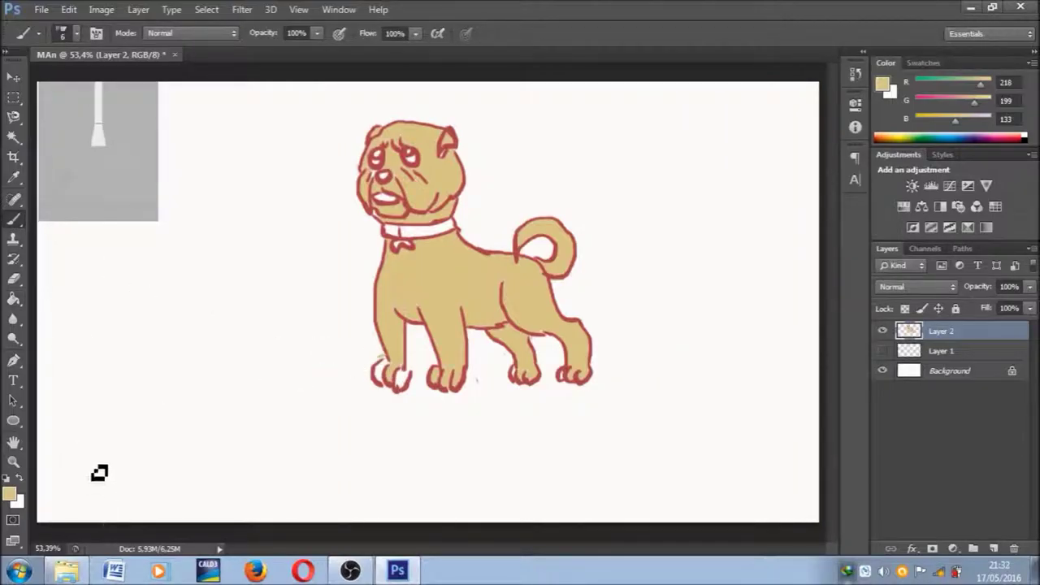
left_click(410, 150, "alt")
mouse_move(388, 370)
left_mouse_down()
mouse_move(394, 395)
mouse_move(425, 379)
left_mouse_up()
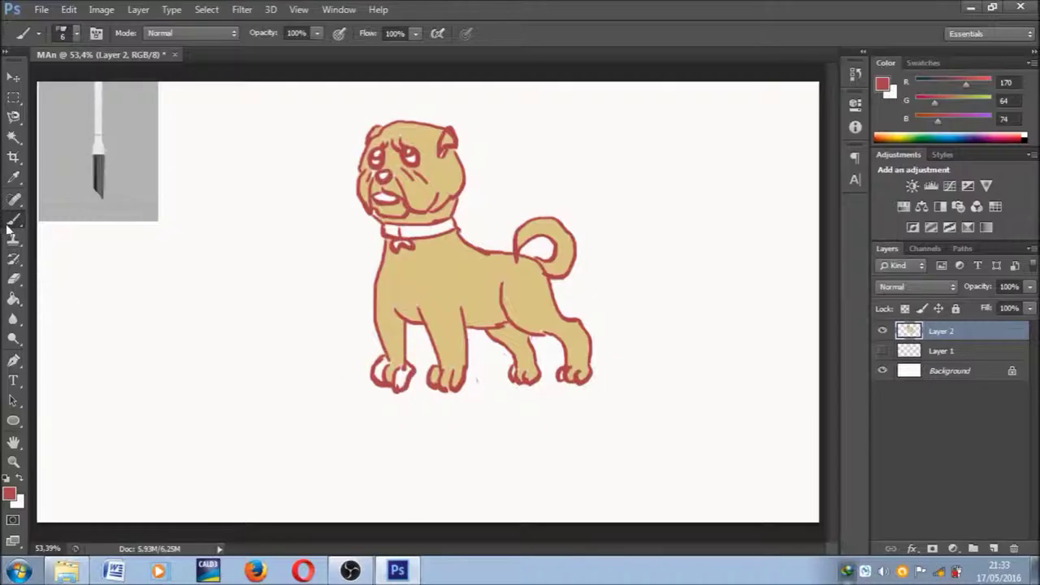
left_click(529, 299, "alt")
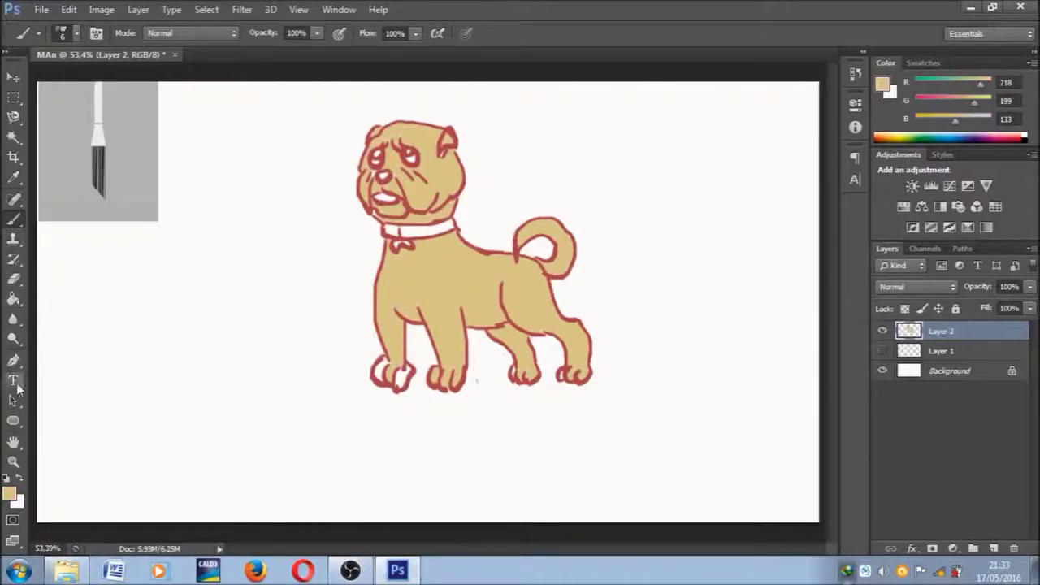
left_click(13, 298)
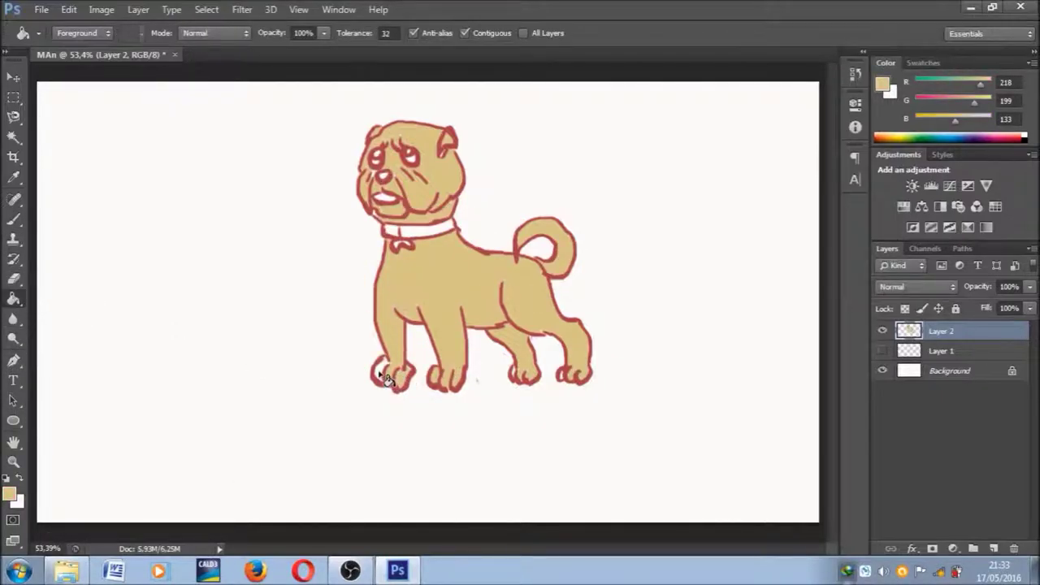
Step: Fill the collar with pink da858d, then recolour it bright red ee0a20
left_click(10, 493)
type("da858d")
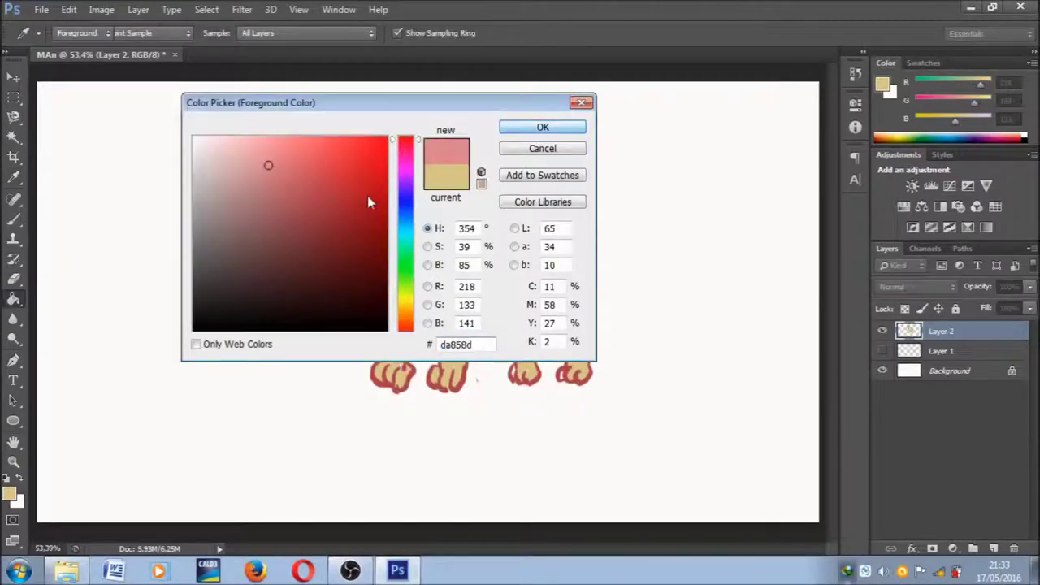
key("Return")
left_click(400, 232)
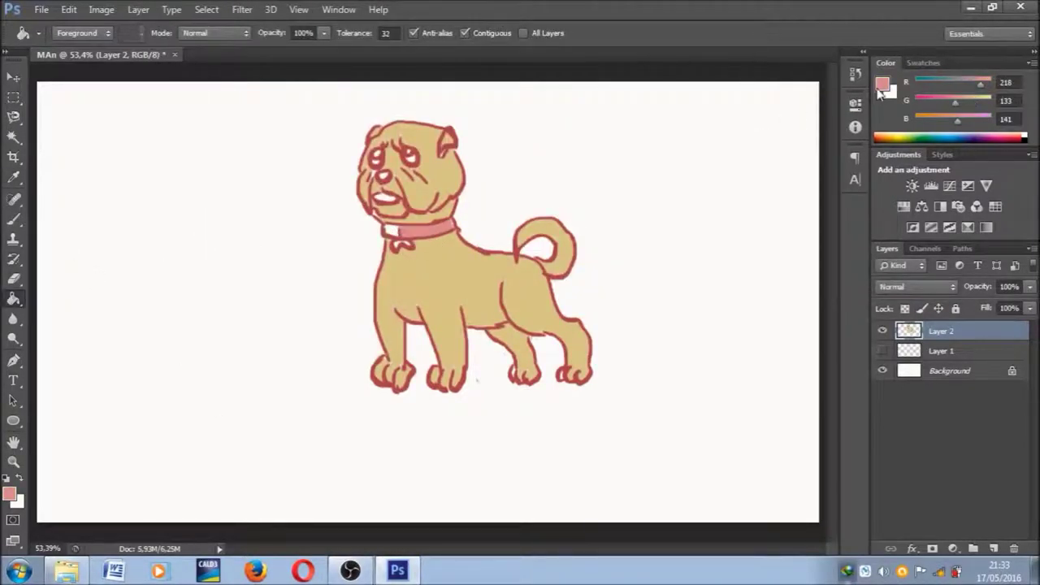
left_click(881, 85)
type("ee0a20")
key("Return")
left_click(411, 238)
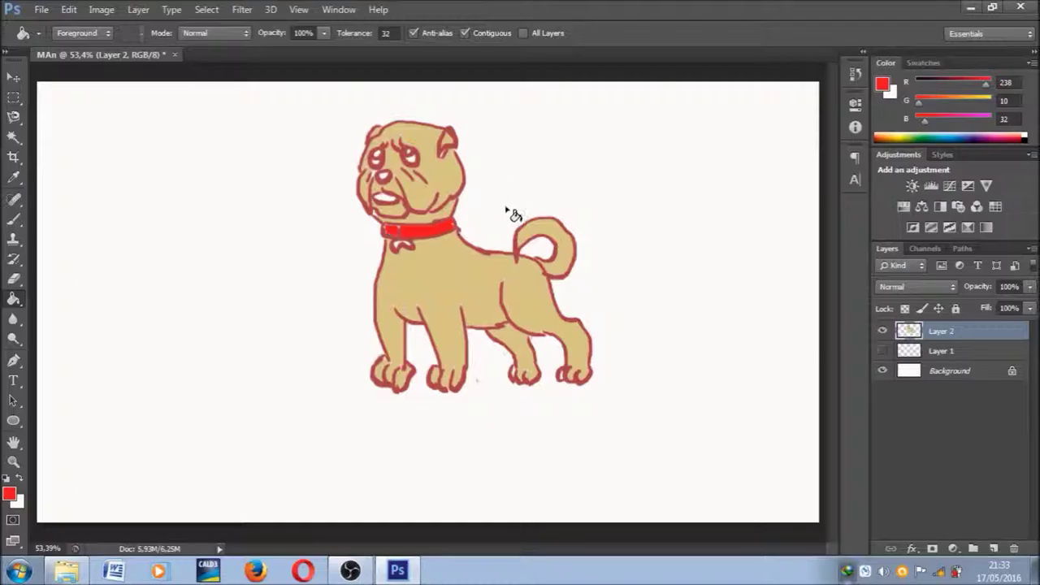
Step: Recolour the eye details and all red outlines near-black 100203
left_click(9, 493)
type("100203")
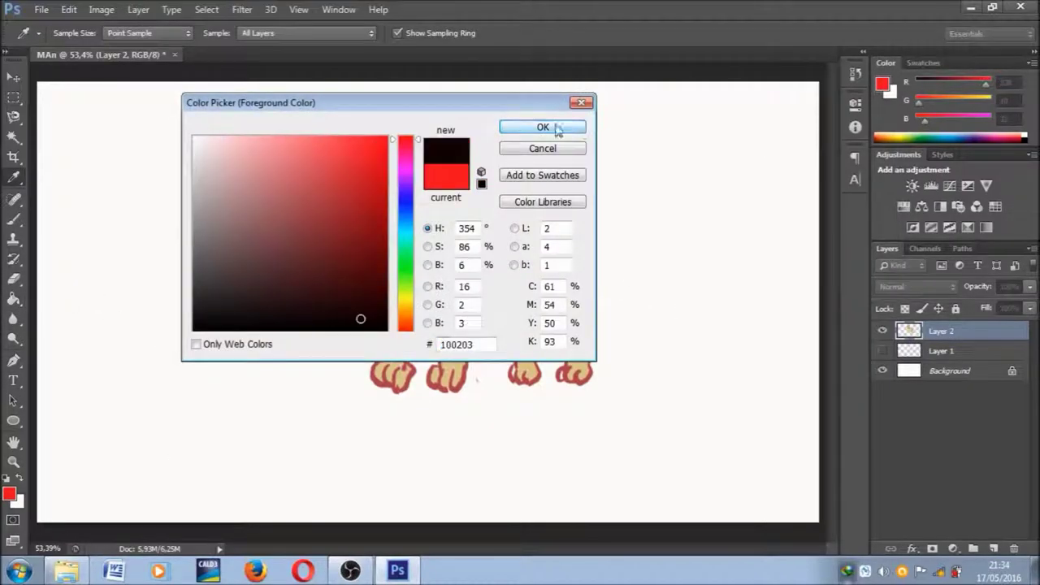
left_click(557, 129)
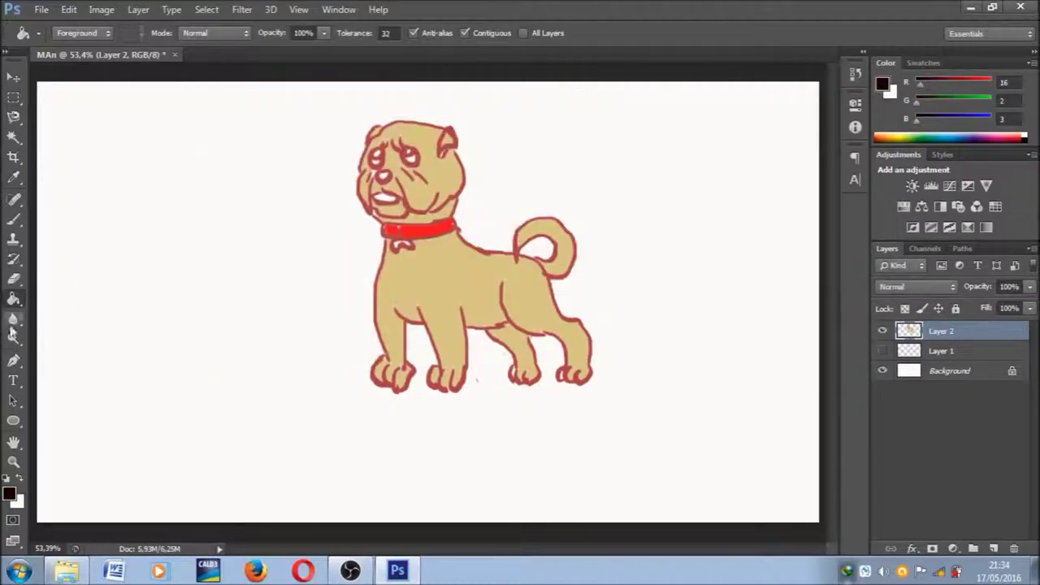
left_click(412, 157)
left_click(461, 214)
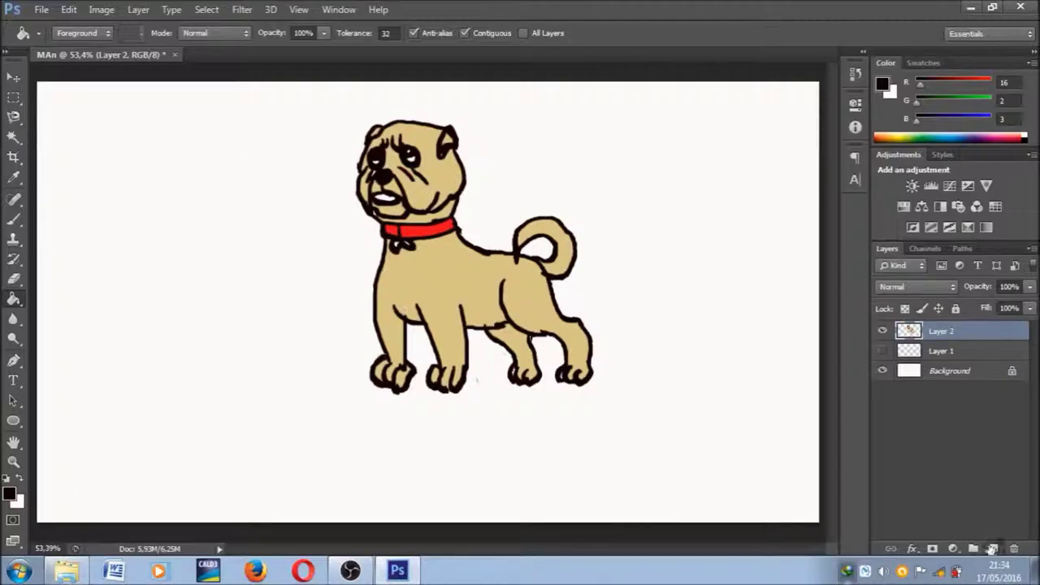
Step: Add a new Layer 3 beneath Layer 2 and set up the Brush tool
left_click(992, 549)
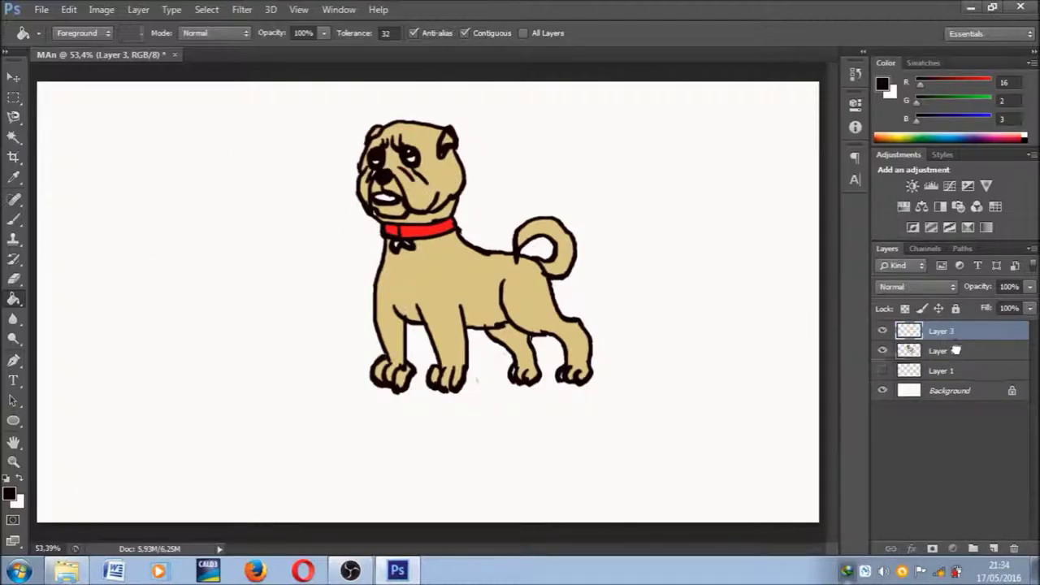
left_click_drag(956, 350, 951, 360)
left_click(14, 219)
right_click(98, 169)
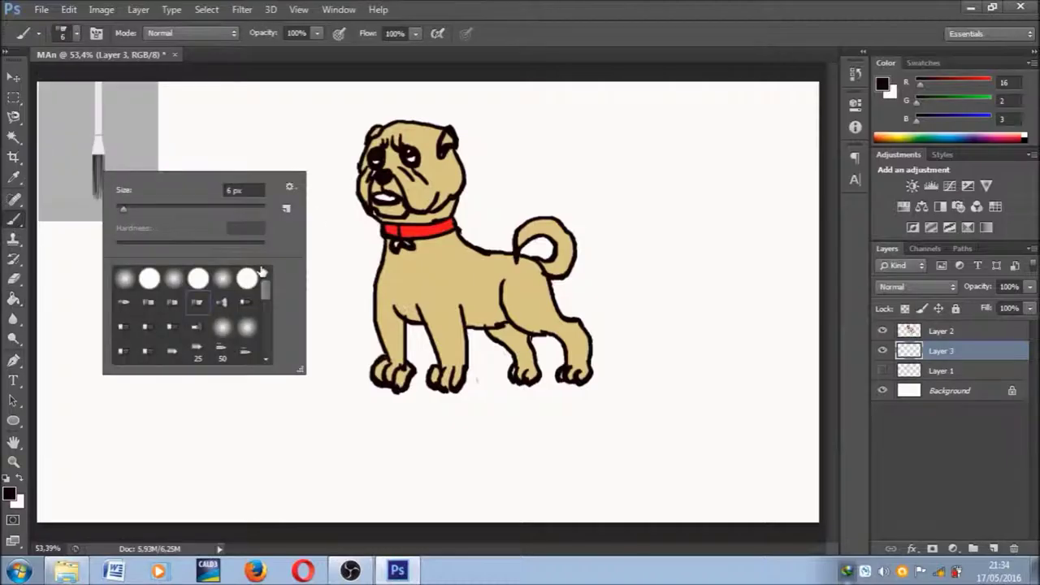
left_click(396, 180)
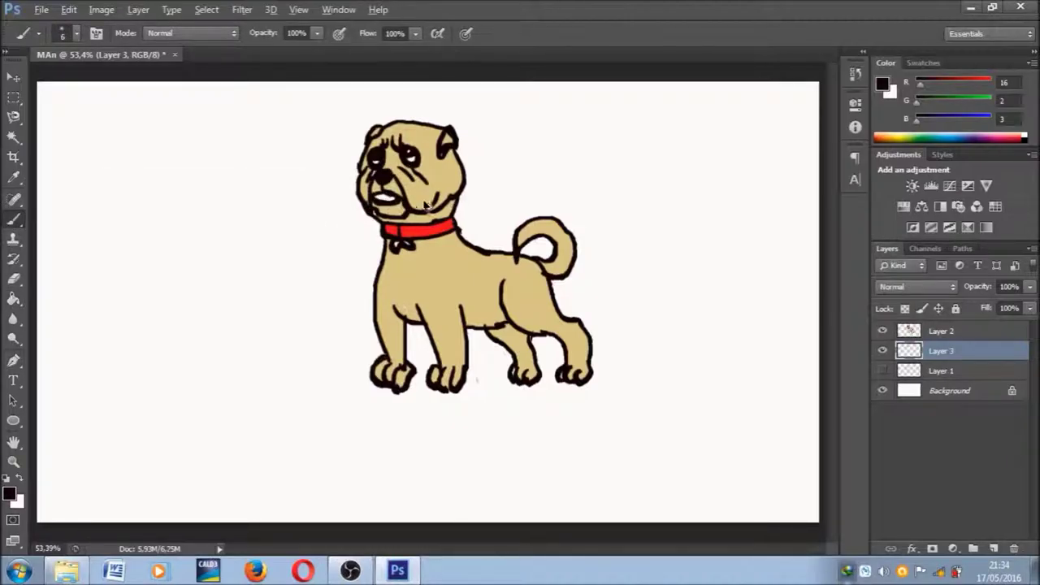
right_click(18, 221)
left_click(69, 216)
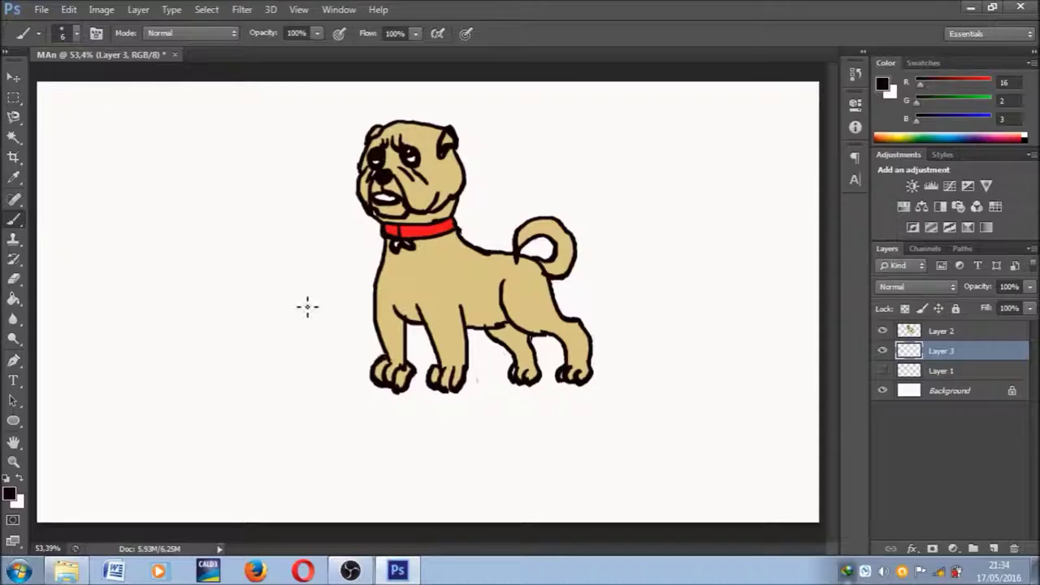
Step: Shade the pug's muzzle around the nose with a soft 69 px dark brush
left_click(918, 333)
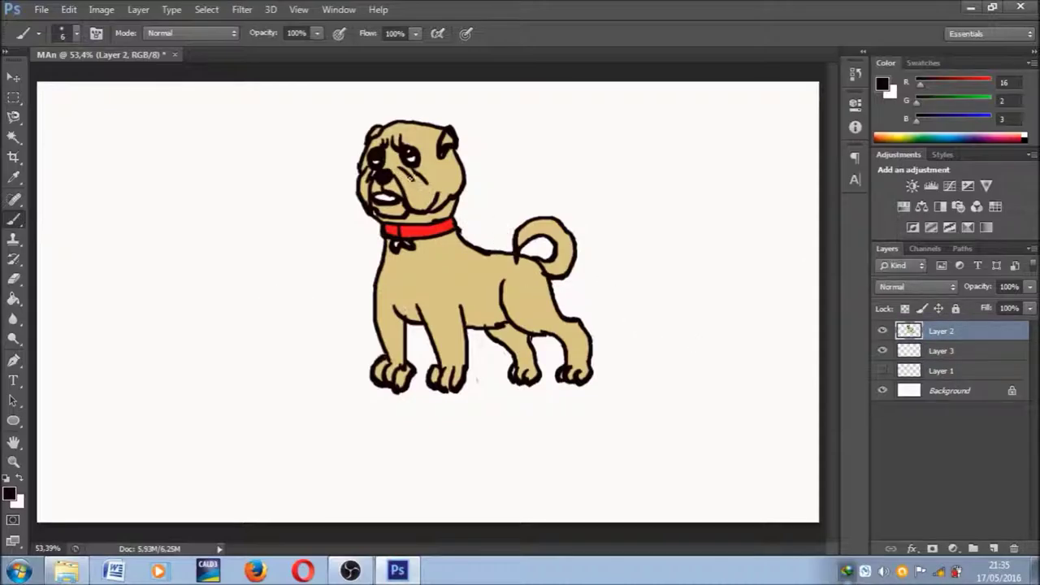
right_click(510, 197)
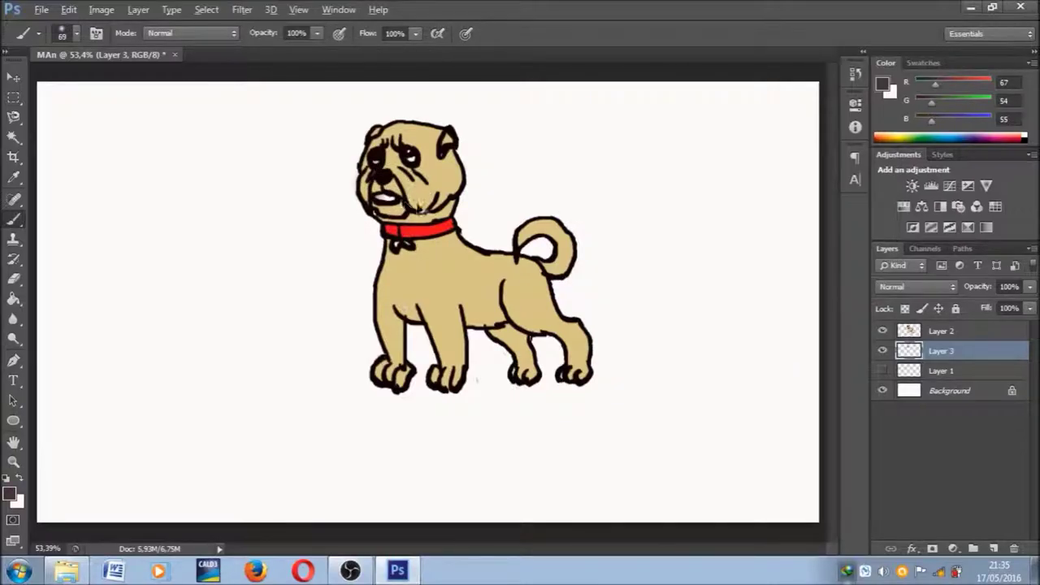
key("alt+bracketright")
mouse_move(406, 177)
left_mouse_down()
mouse_move(390, 171)
mouse_move(402, 181)
left_mouse_up()
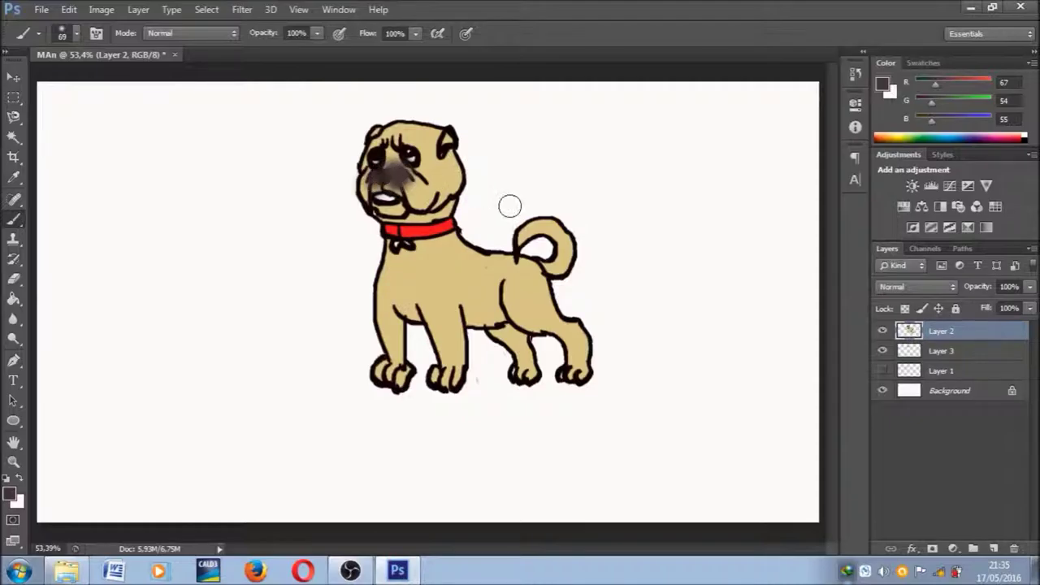
key("z")
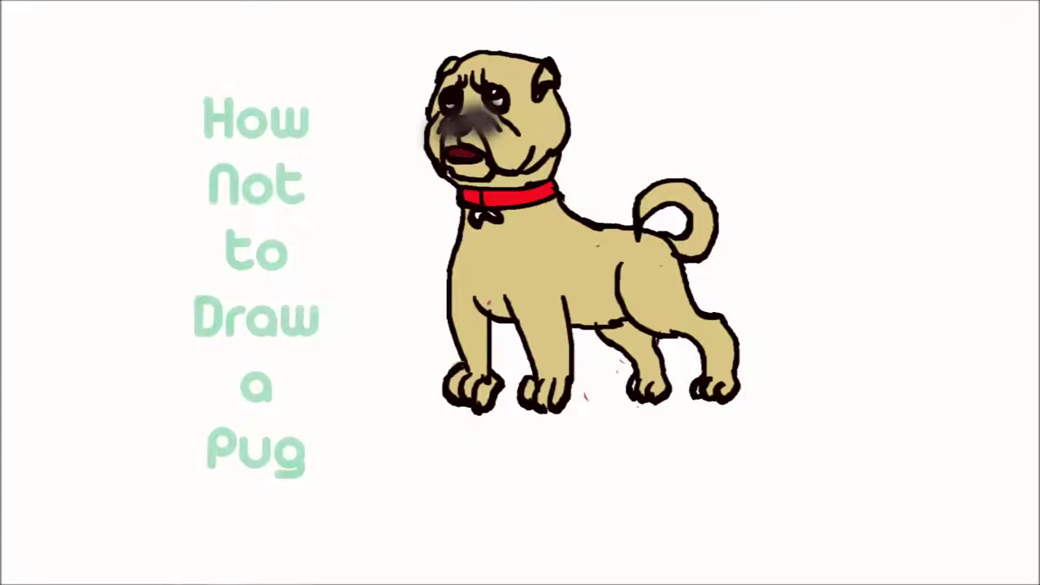